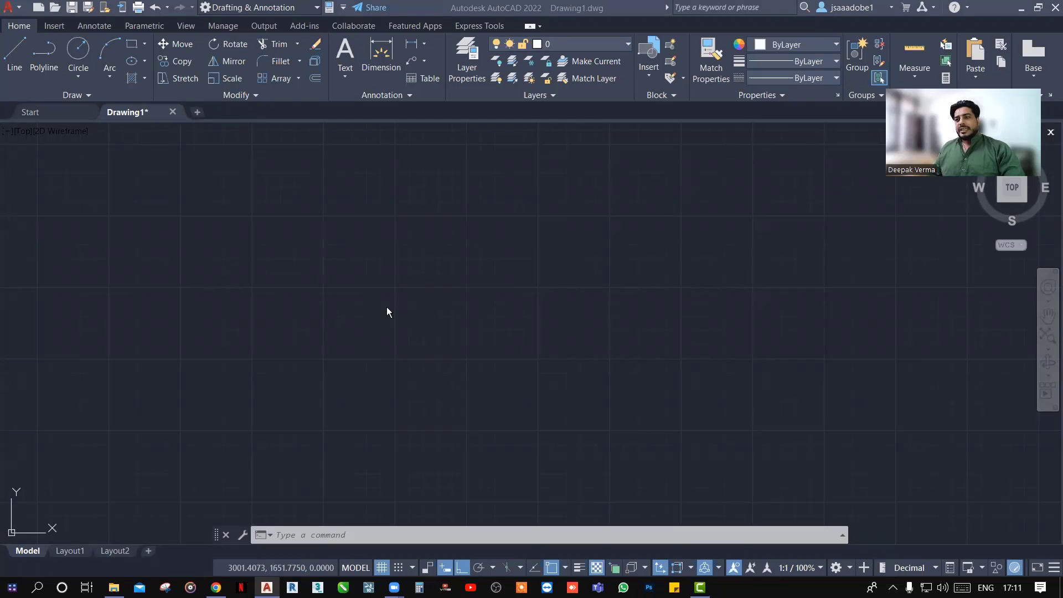
Step: Draw one horizontal line across the middle of the empty canvas with LINE
left_click(381, 321)
key("Escape")
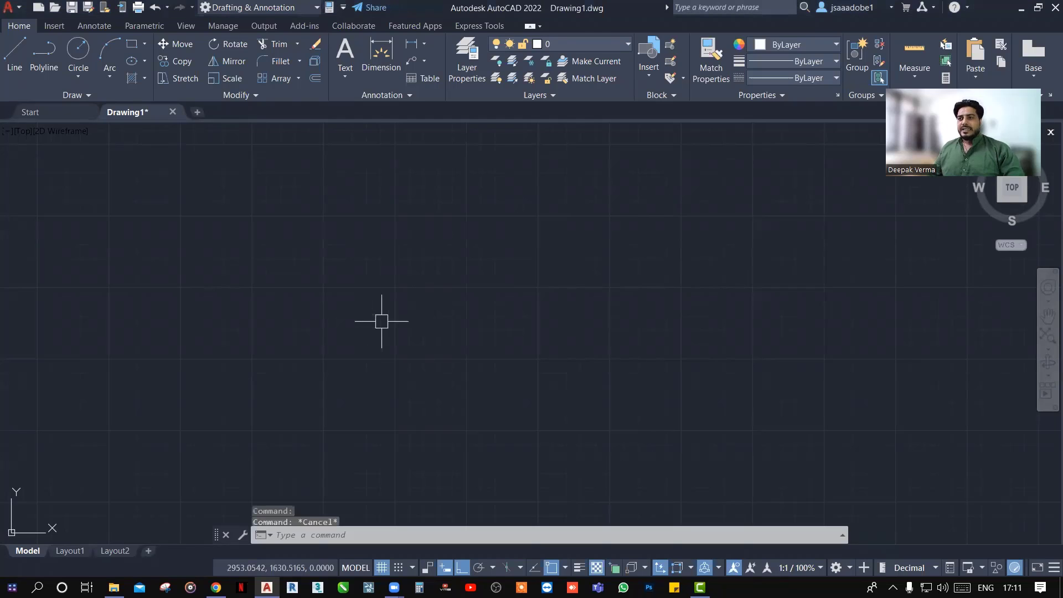
key("l")
key("space")
left_click(335, 304)
left_click(596, 305)
key("Return")
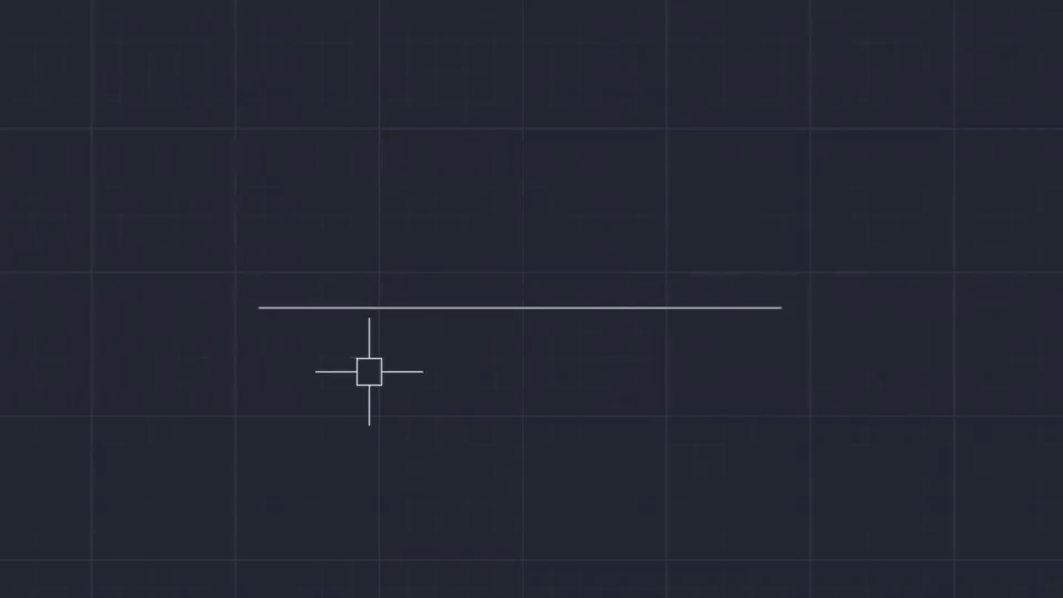
Step: Start a second LINE command and cancel it without drawing
key("l")
key("space")
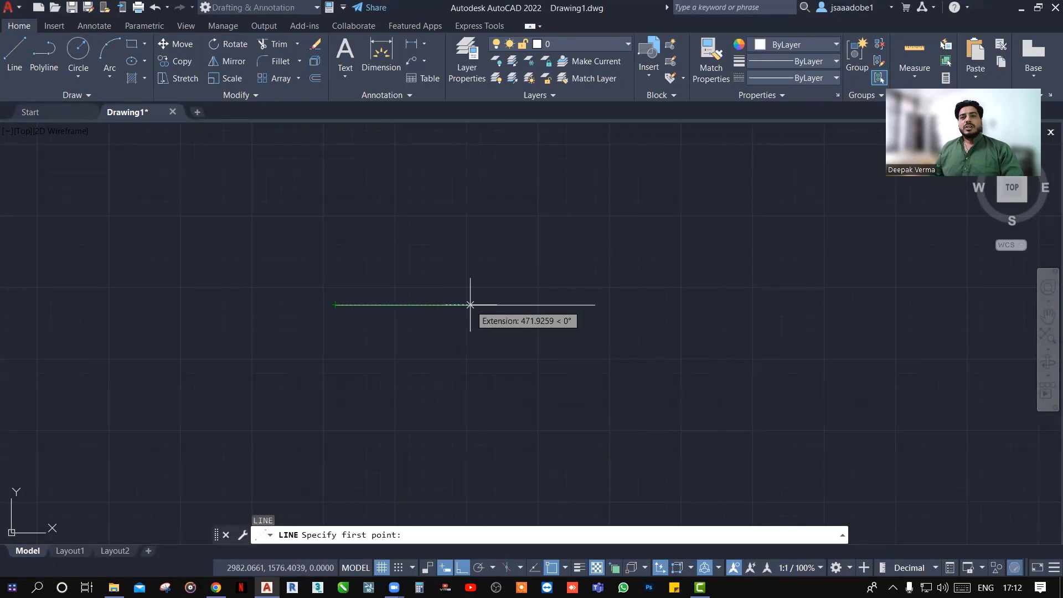
key("Escape")
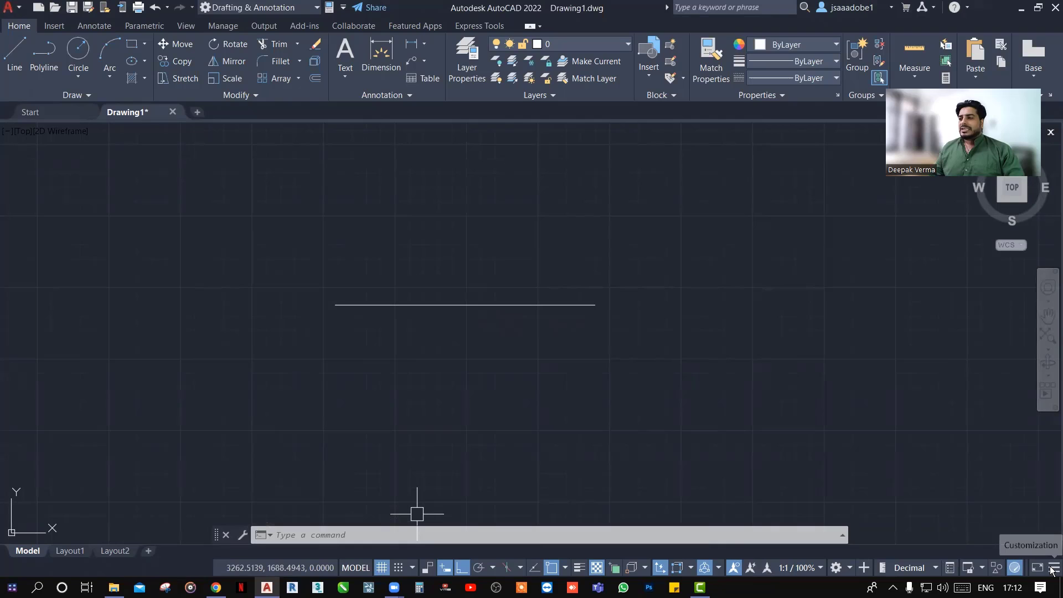
Step: Check the status bar customization list and toggle Object Snap off and back on
left_click(1052, 569)
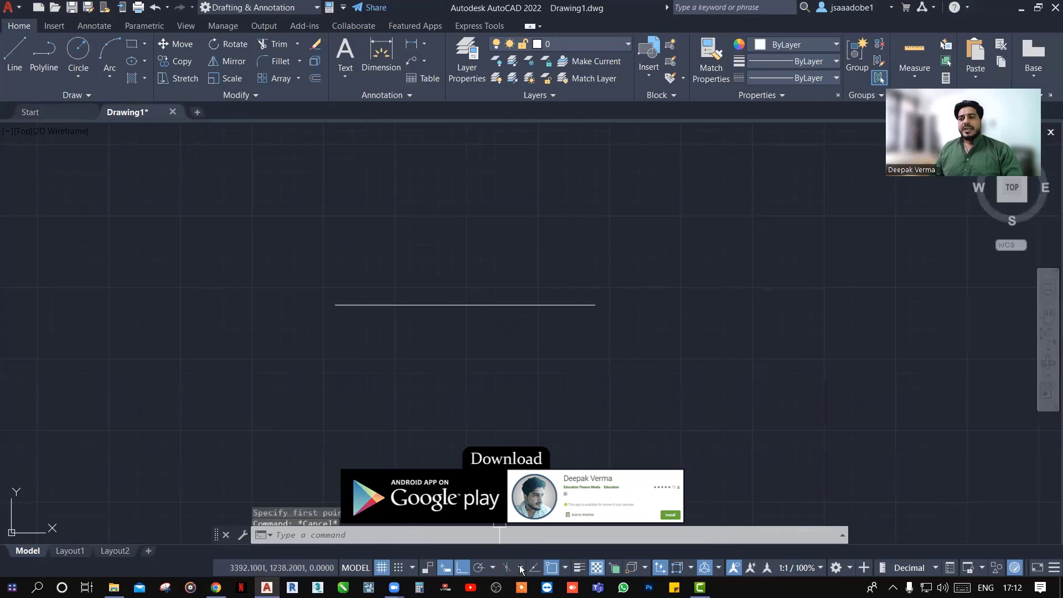
key("Escape")
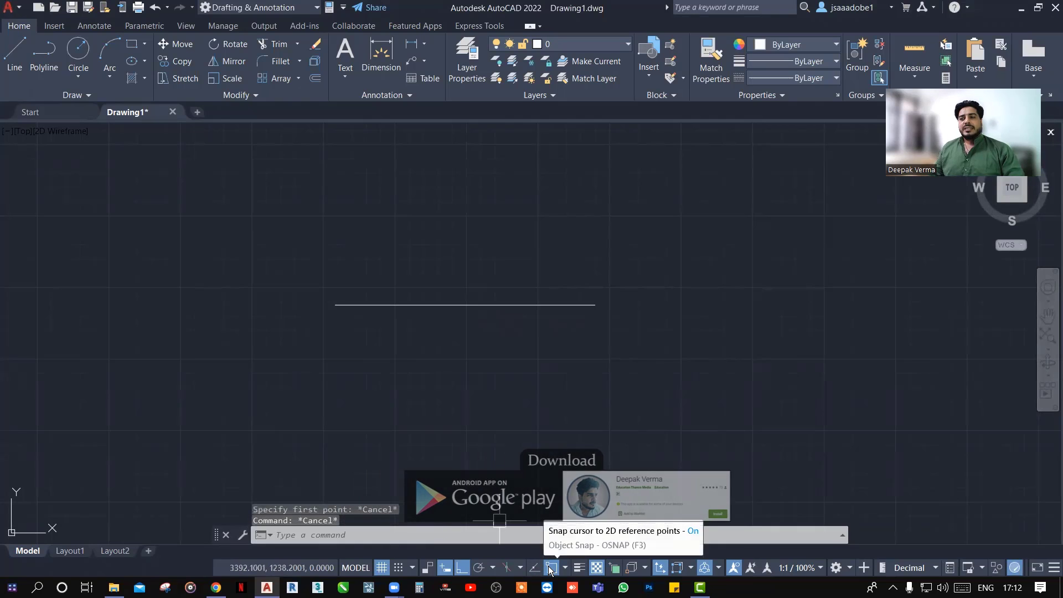
left_click(550, 568)
right_click(550, 567)
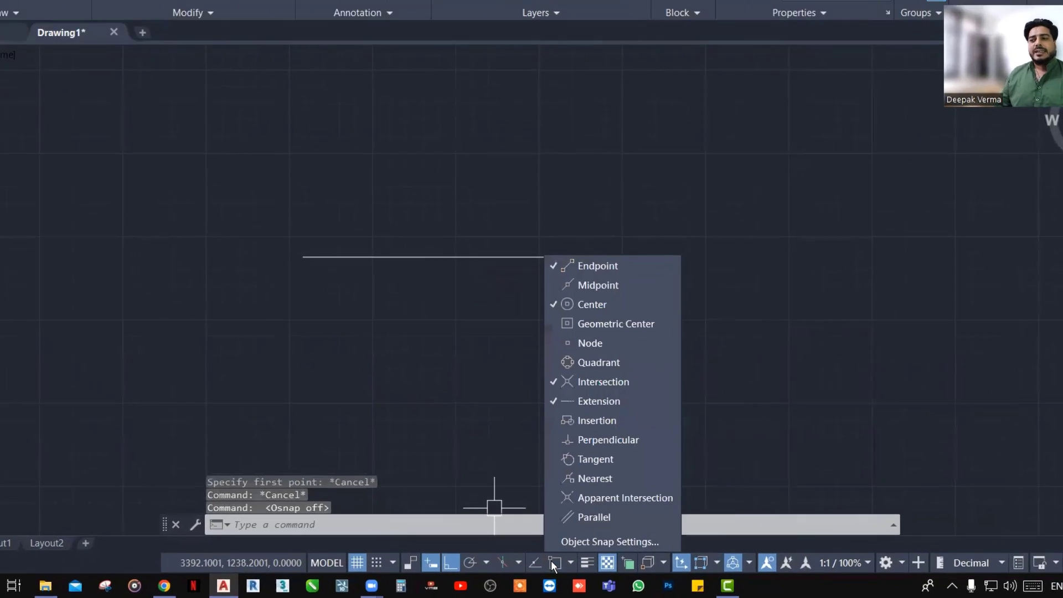
left_click(549, 567)
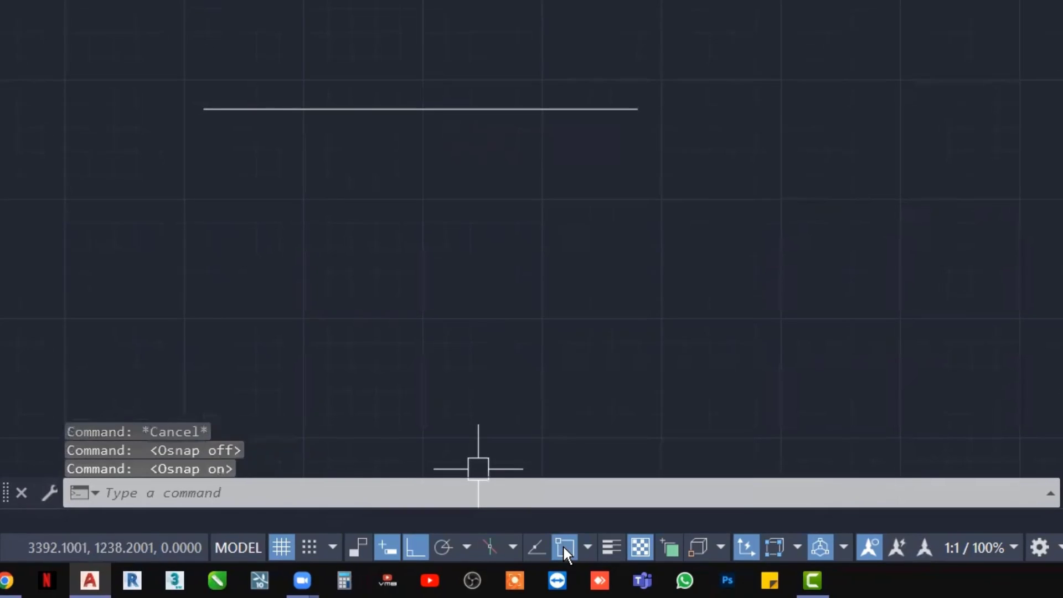
Step: Enable every object snap mode with Select All in Object Snap Settings
right_click(563, 547)
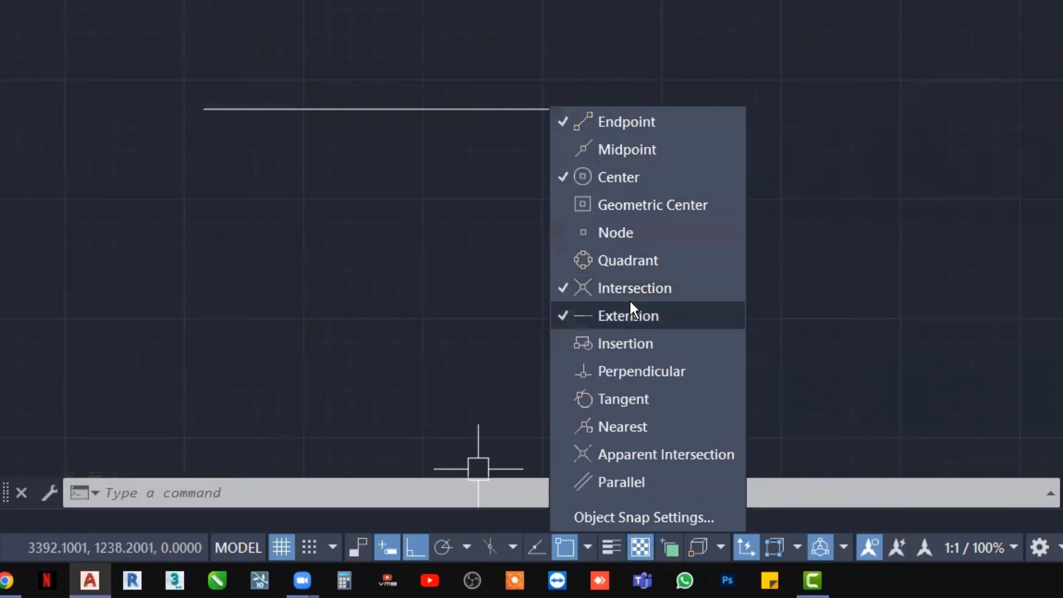
left_click(616, 518)
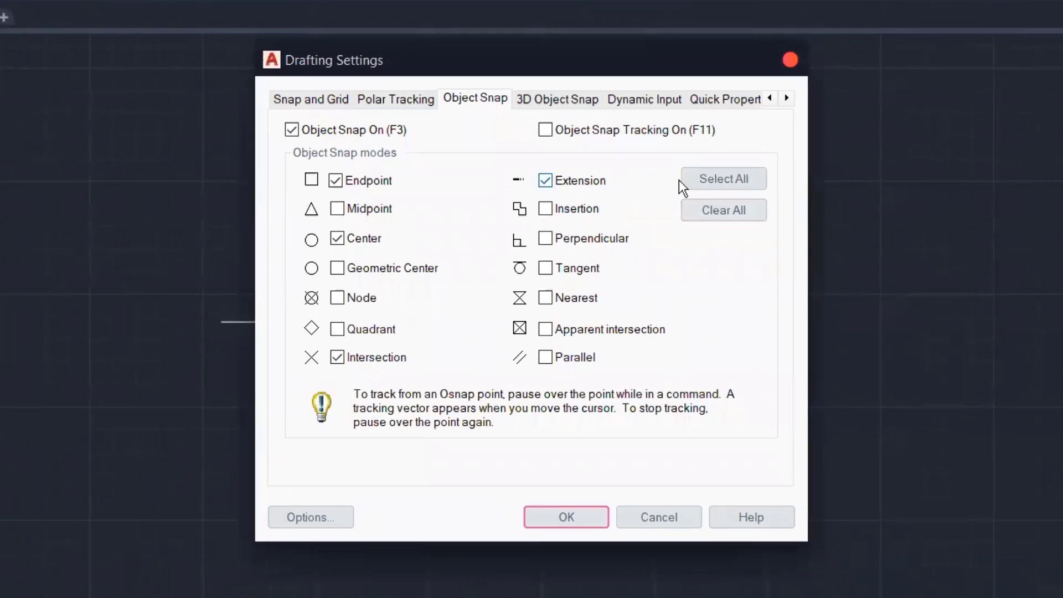
left_click(715, 180)
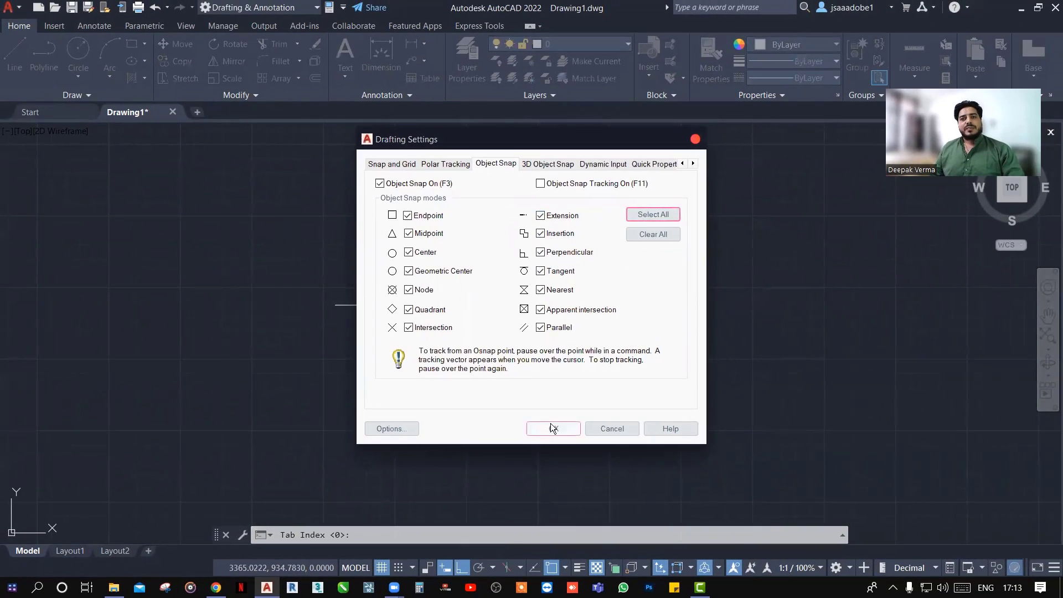
left_click(552, 428)
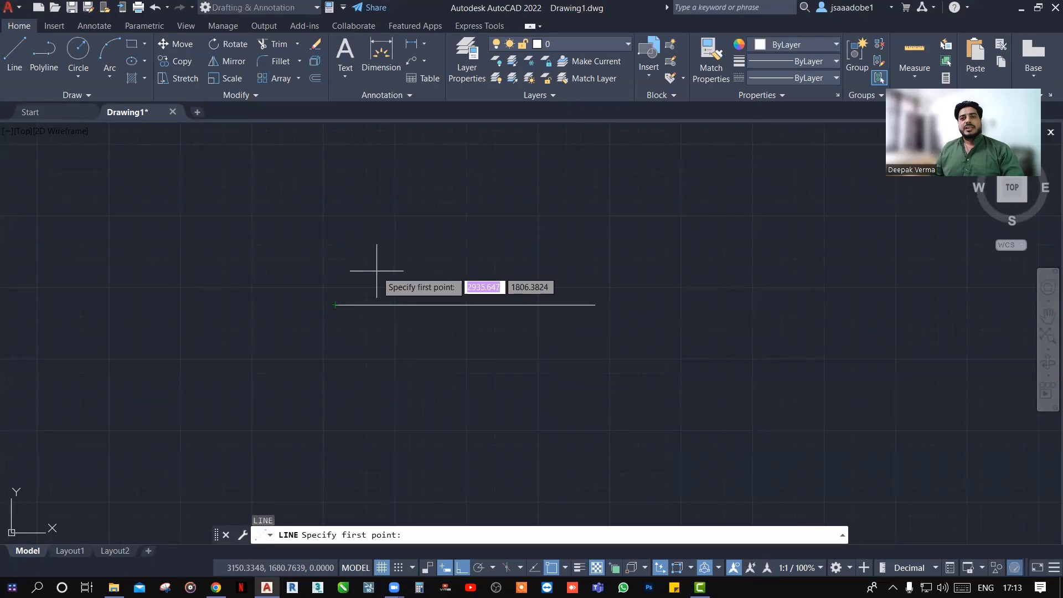
Step: Cancel the pending line and select, then deselect, the horizontal line
key("Escape")
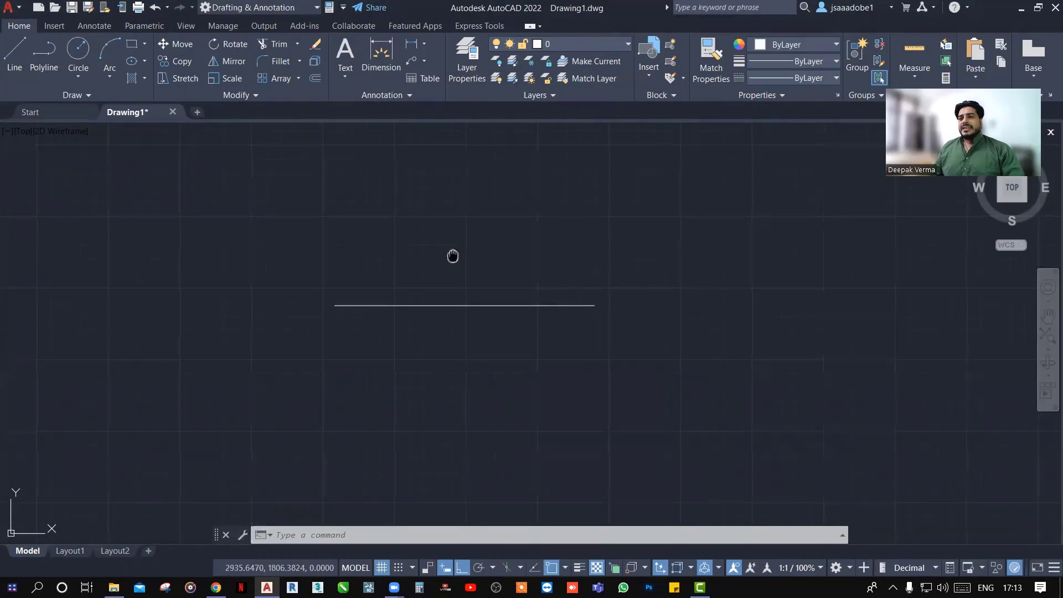
left_click(464, 305)
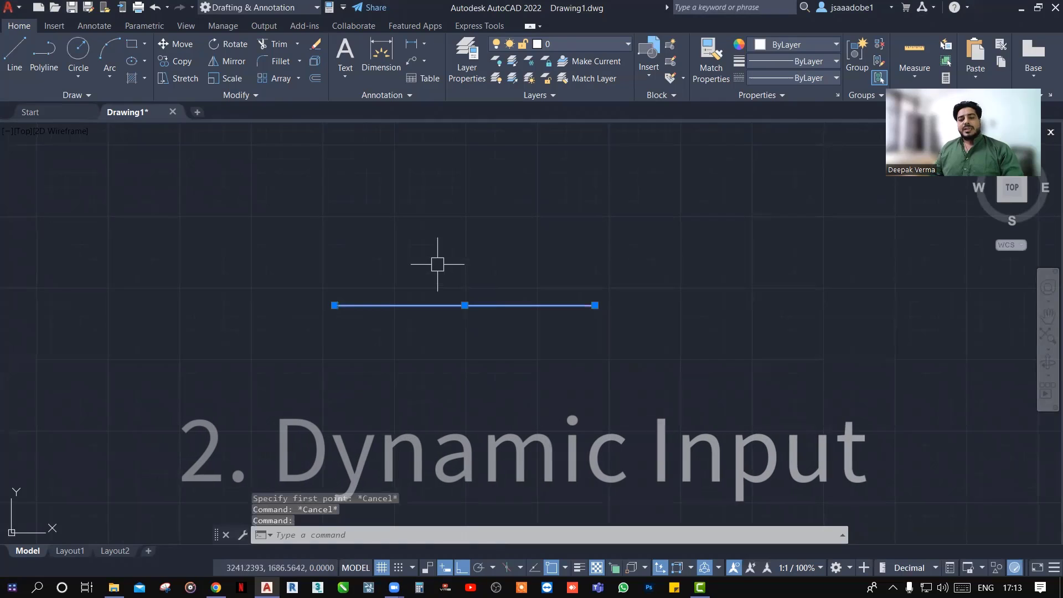
key("Escape")
middle_click_drag(438, 264, 418, 304)
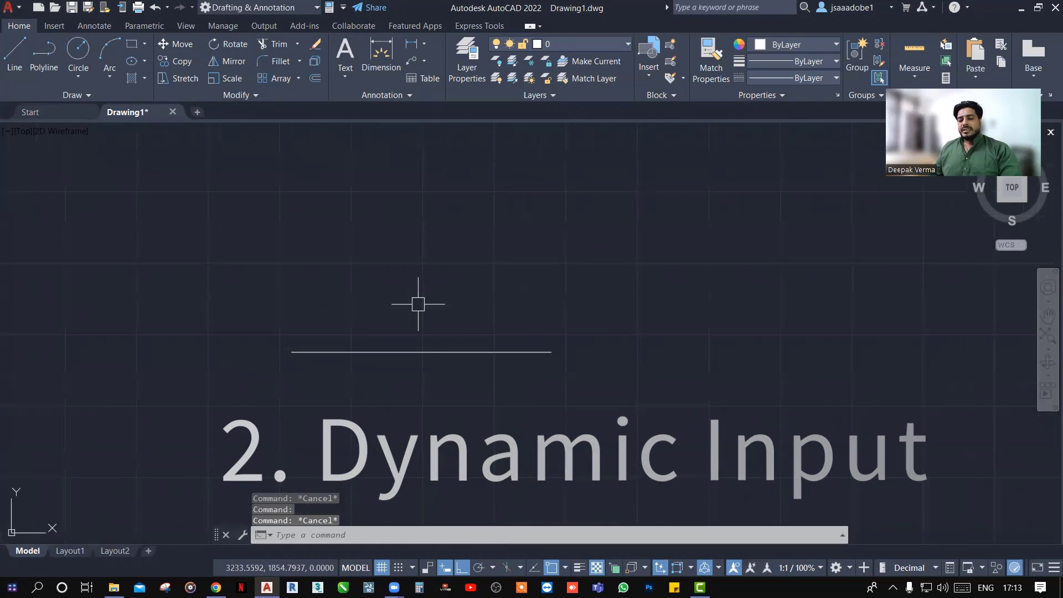
type("l")
Step: Draw a chained rectangle outline above the existing horizontal line
key("Return")
middle_click_drag(380, 273, 406, 282)
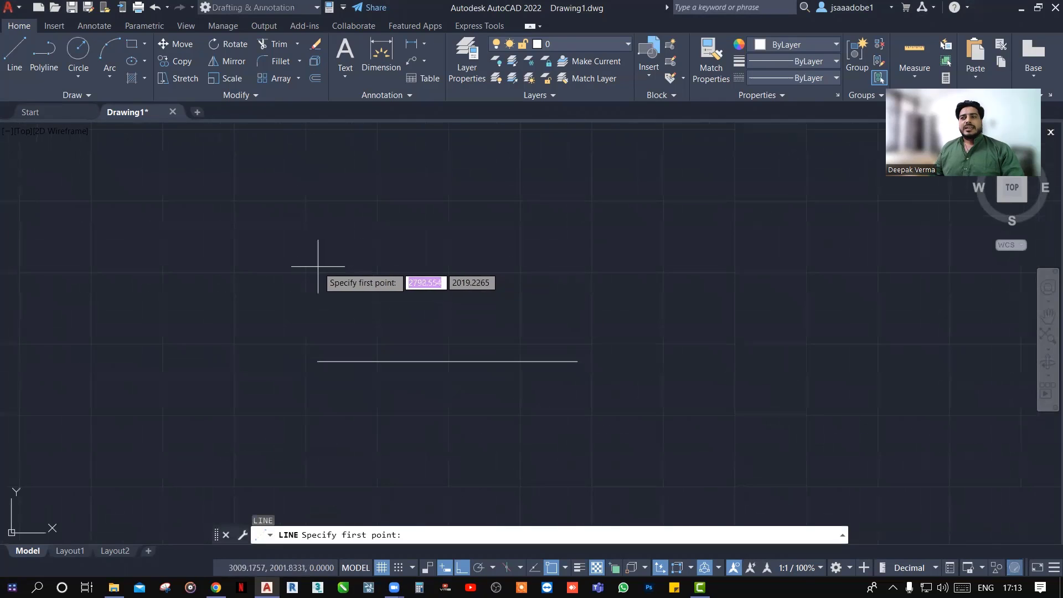
left_click(363, 272)
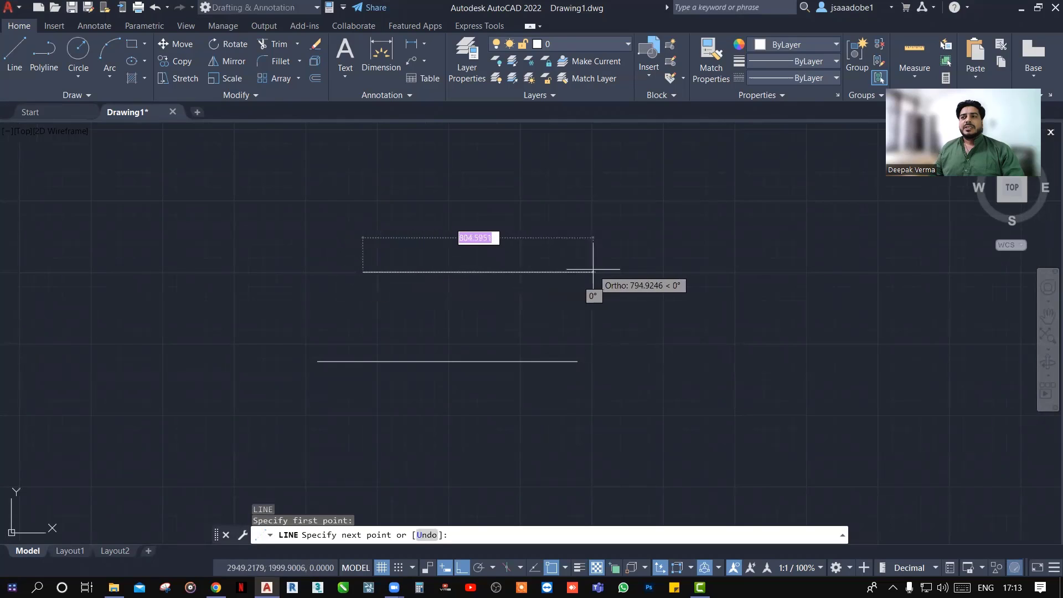
left_click(615, 269)
middle_click_drag(616, 270, 575, 236)
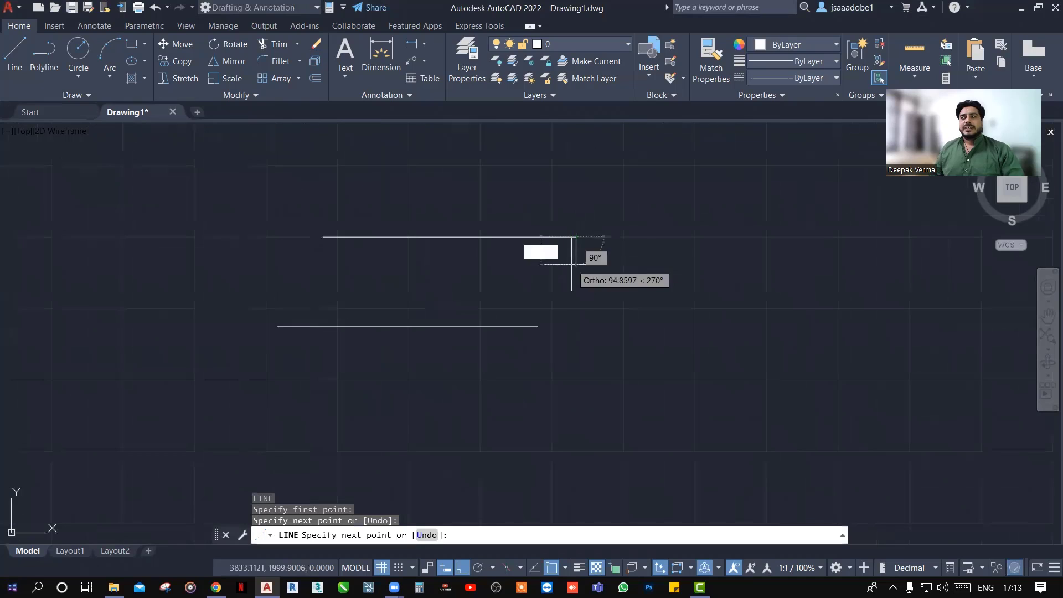
left_click(578, 363)
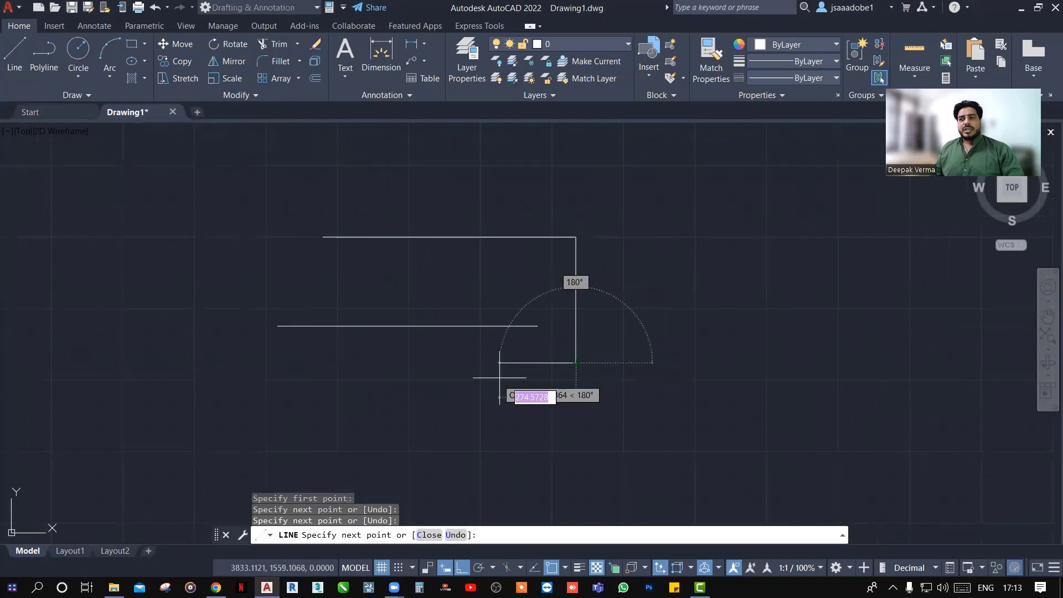
left_click(401, 363)
left_click(387, 189)
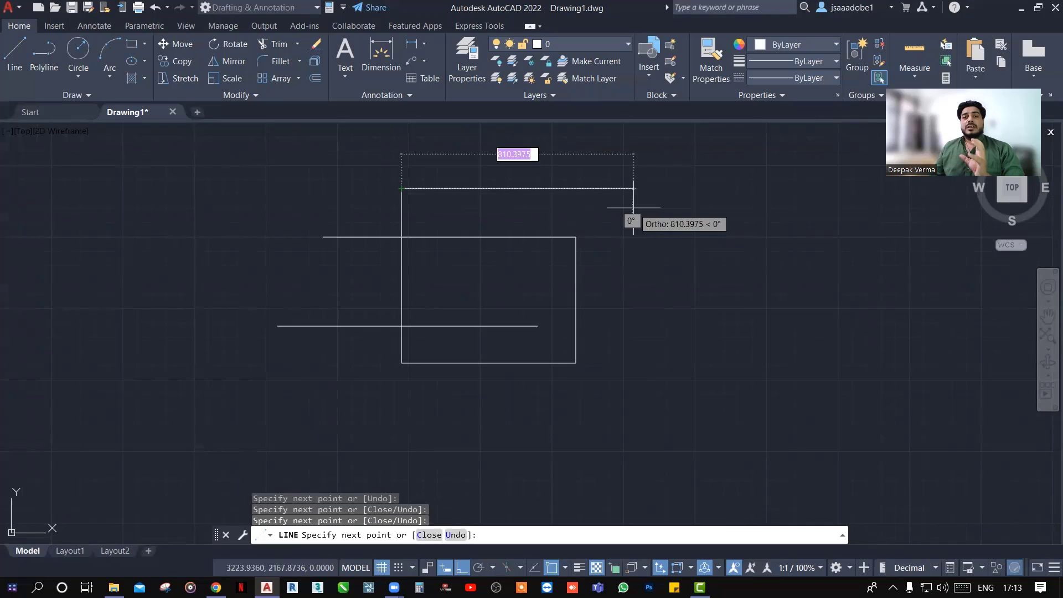
Step: Add a top edge and two diagonal edges with Ortho off, then disable Dynamic Input
left_click(633, 210)
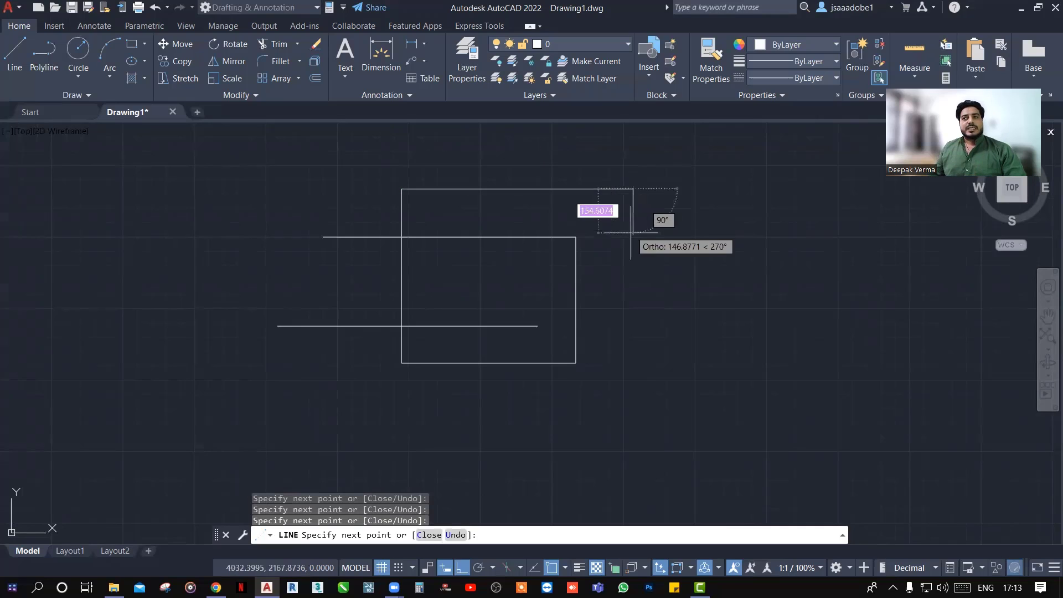
key("F8")
left_click(701, 310)
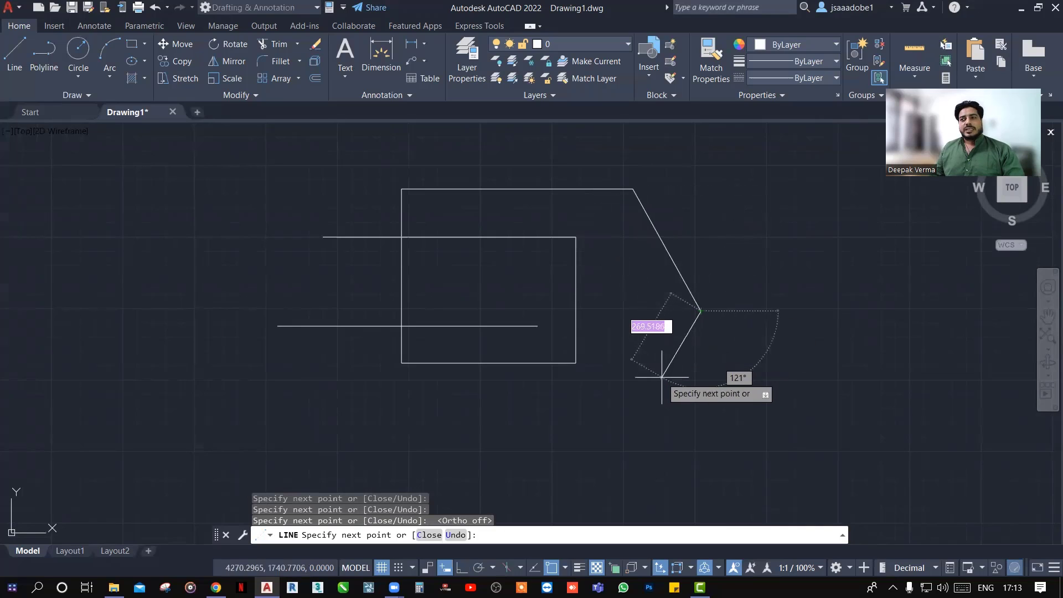
left_click(662, 376)
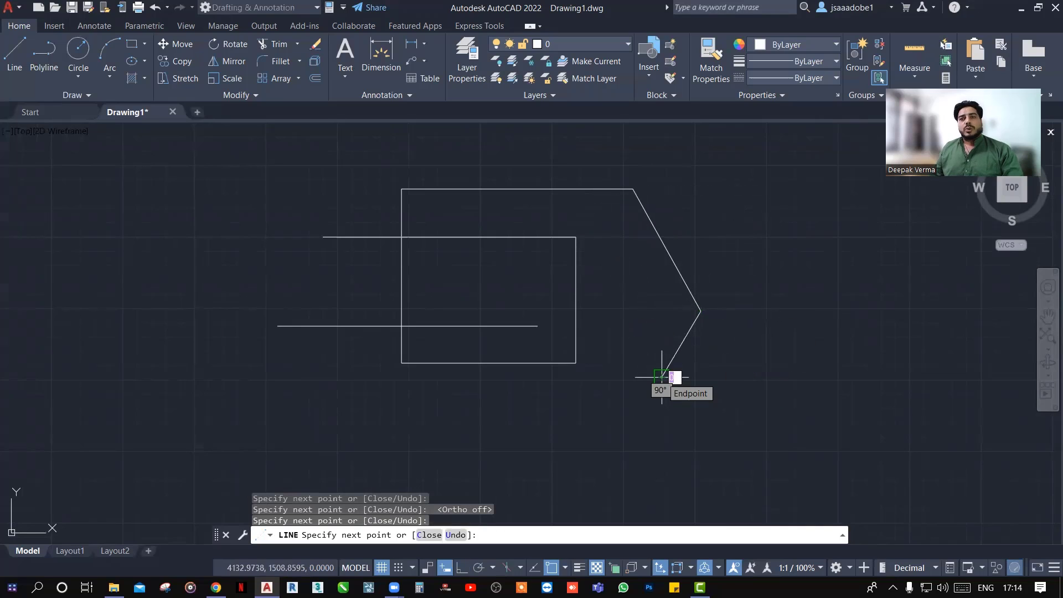
key("Escape")
middle_click_drag(681, 270, 665, 270)
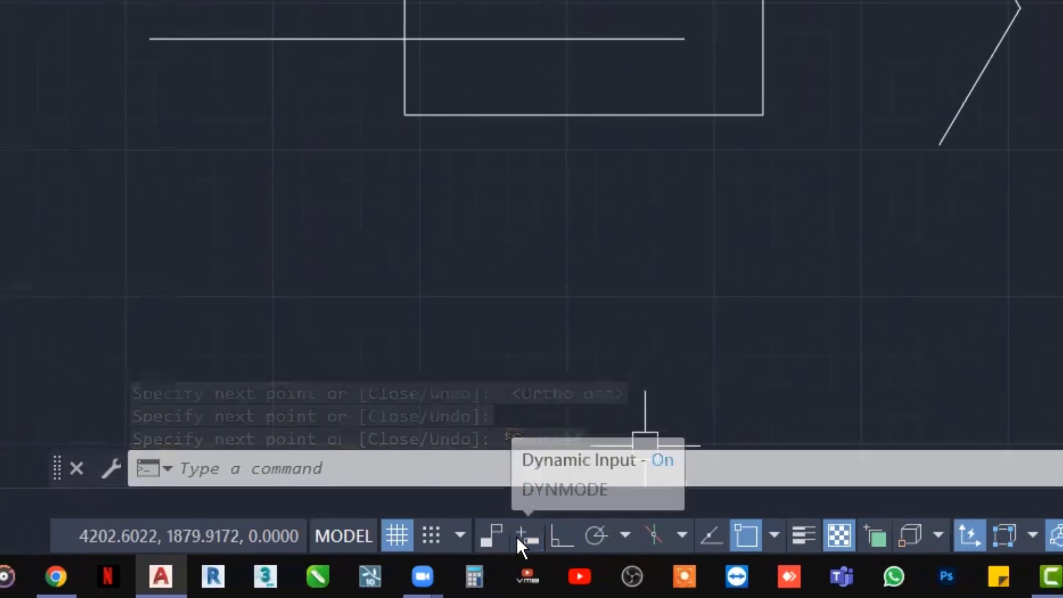
left_click(521, 535)
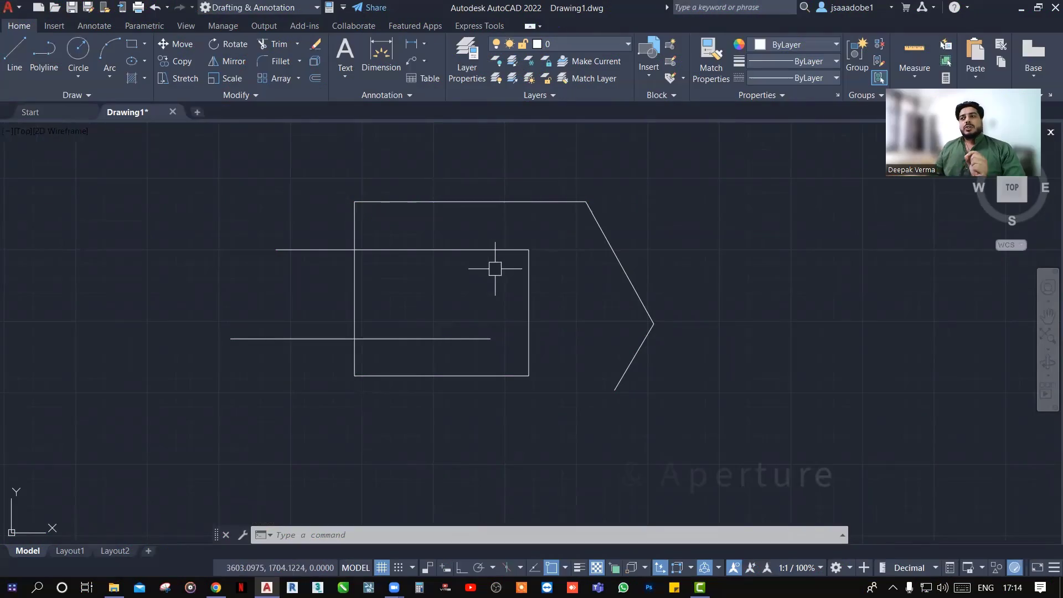
Step: Select the top line, then start and cancel the TRIM command
left_click(432, 227)
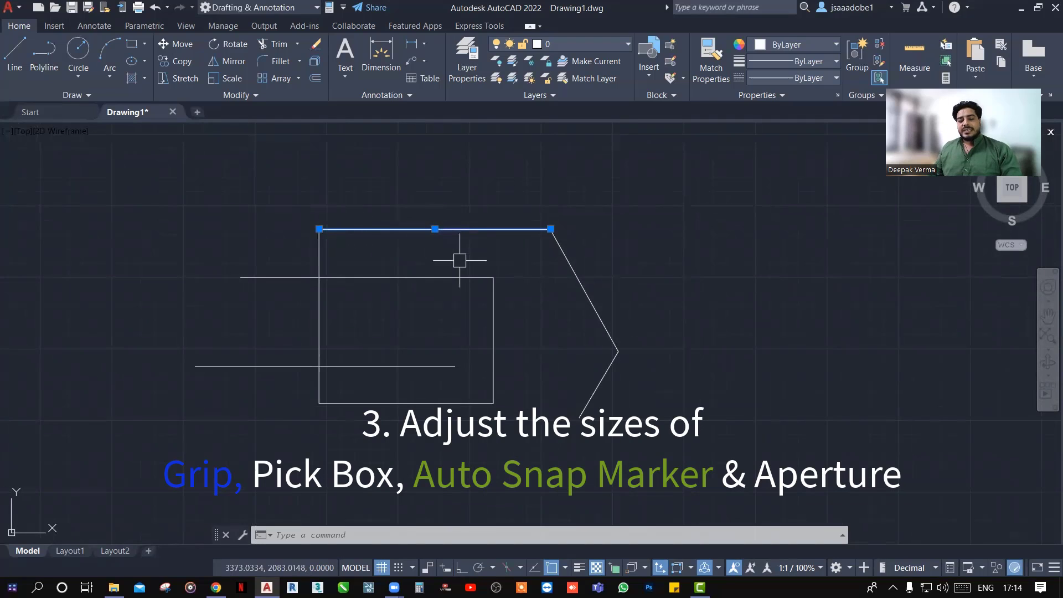
key("Escape")
type("tr")
key("Return")
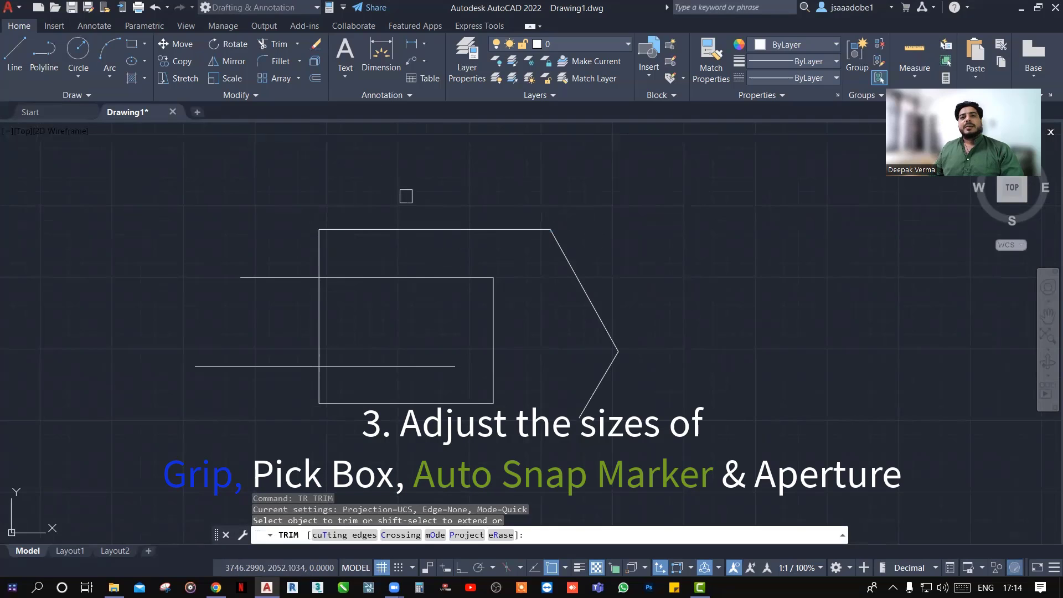
key("Escape")
key("Escape")
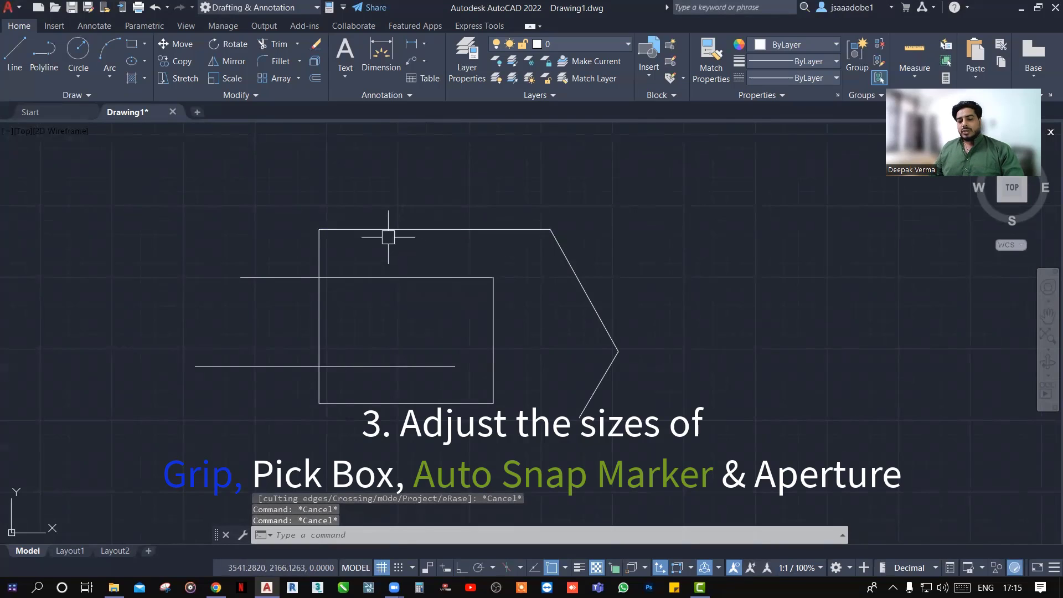
Step: Start and cancel LINE, then bring up the drawing area's shortcut menu
type("l")
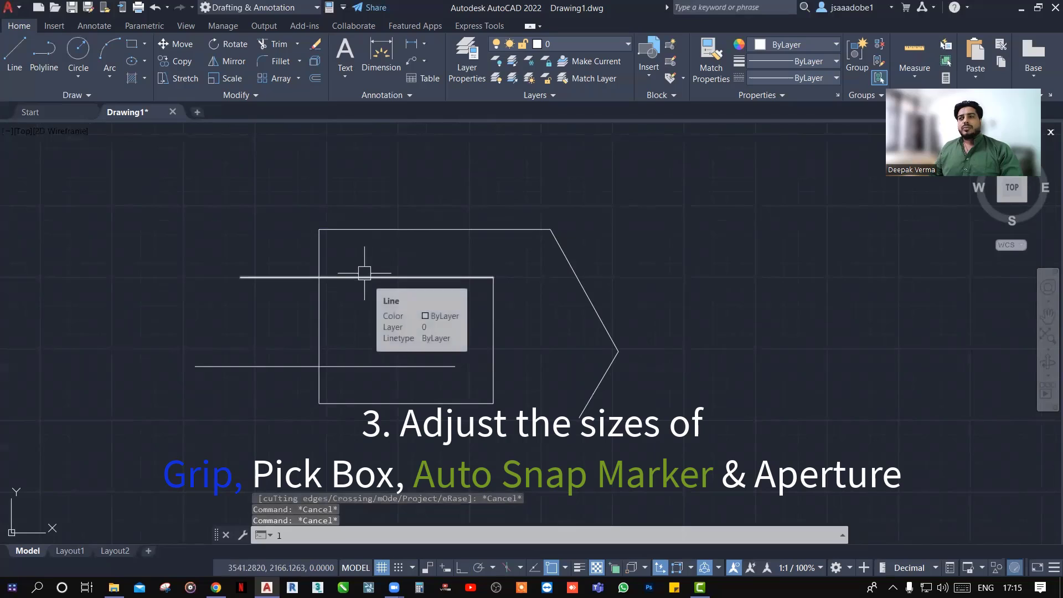
key("Return")
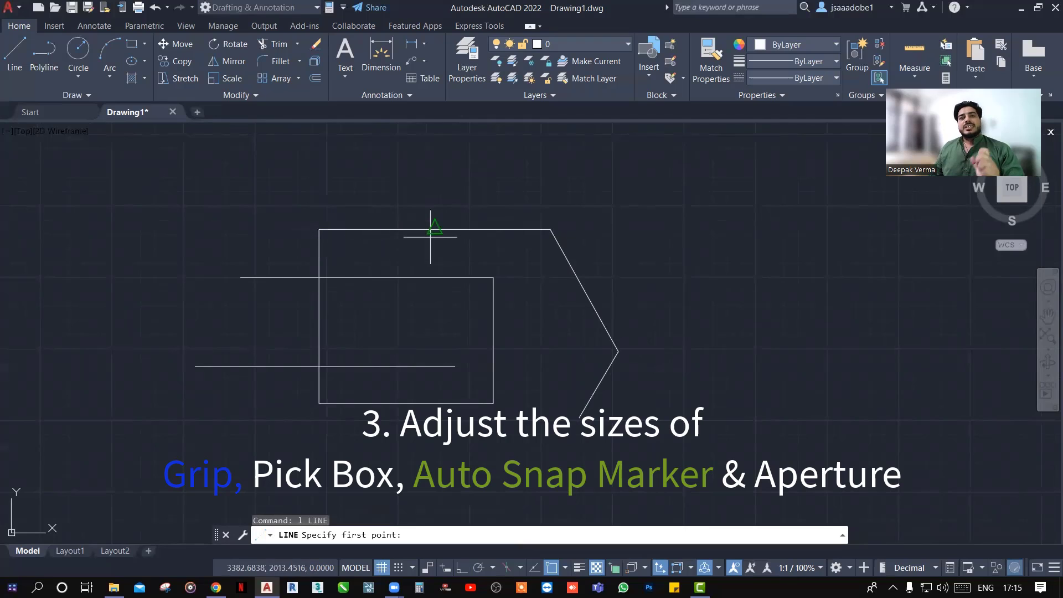
key("Escape")
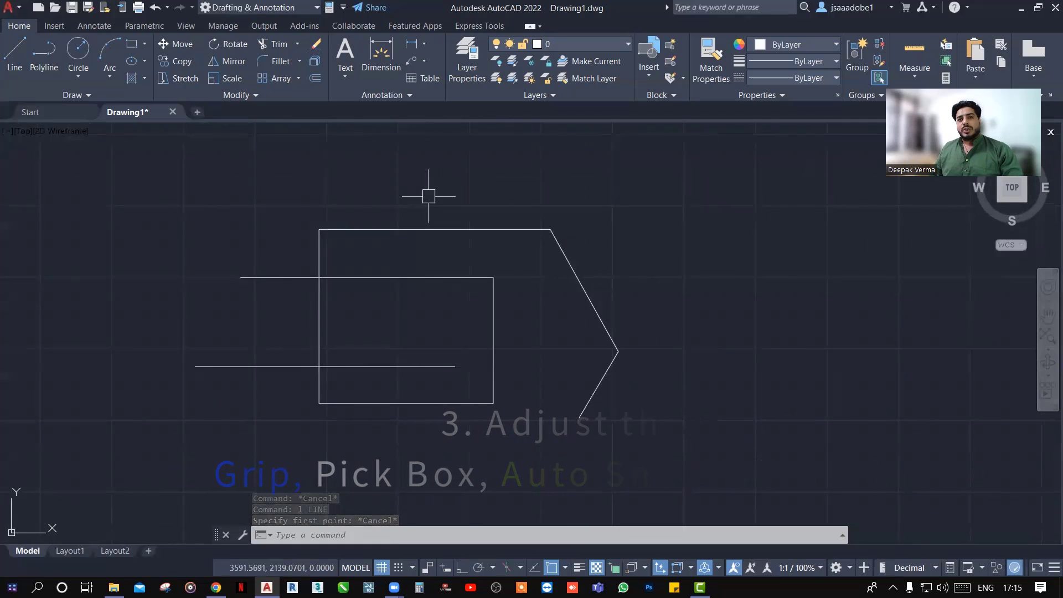
key("Escape")
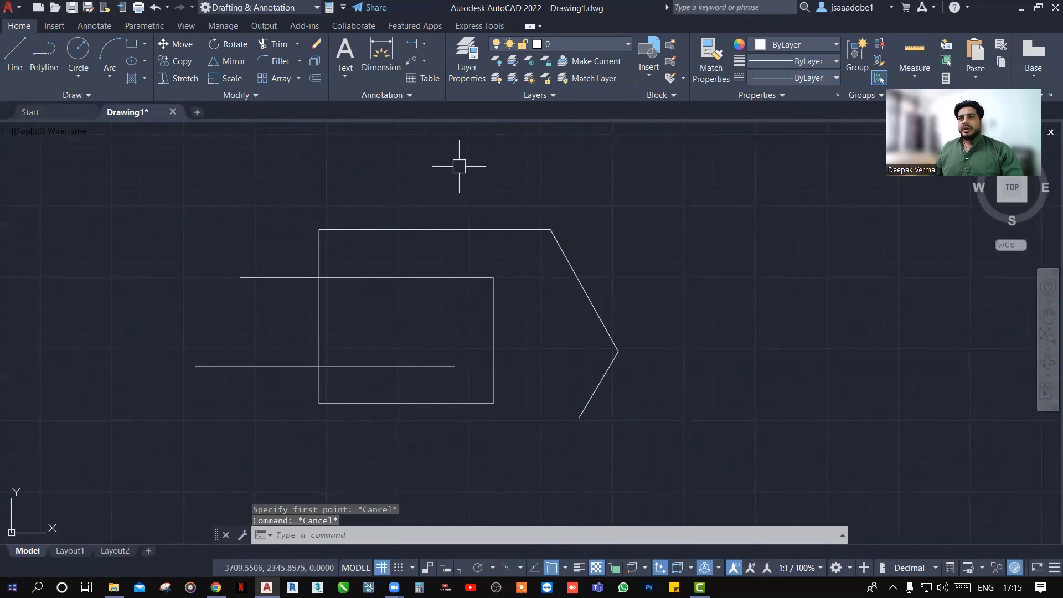
right_click(458, 166)
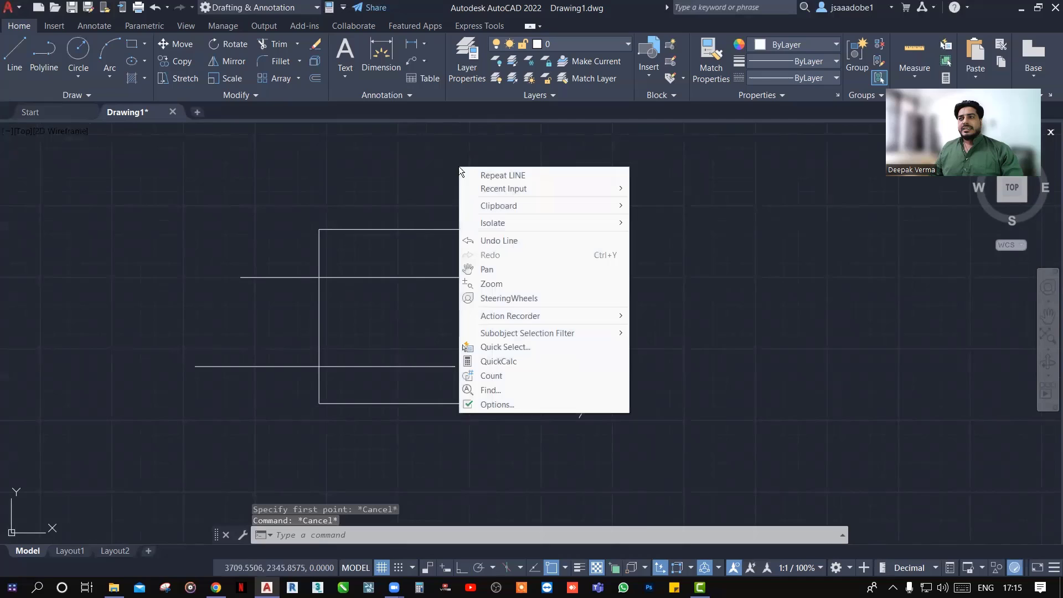
Step: In Options' Drafting settings, shrink the AutoSnap marker size and the aperture size
left_click(483, 405)
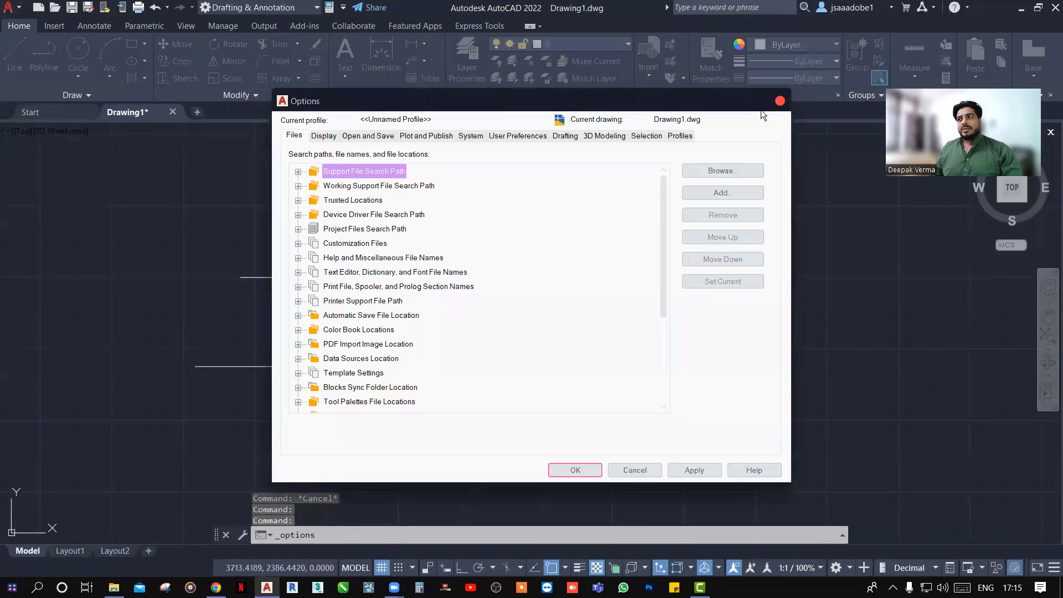
key("Escape")
type("op")
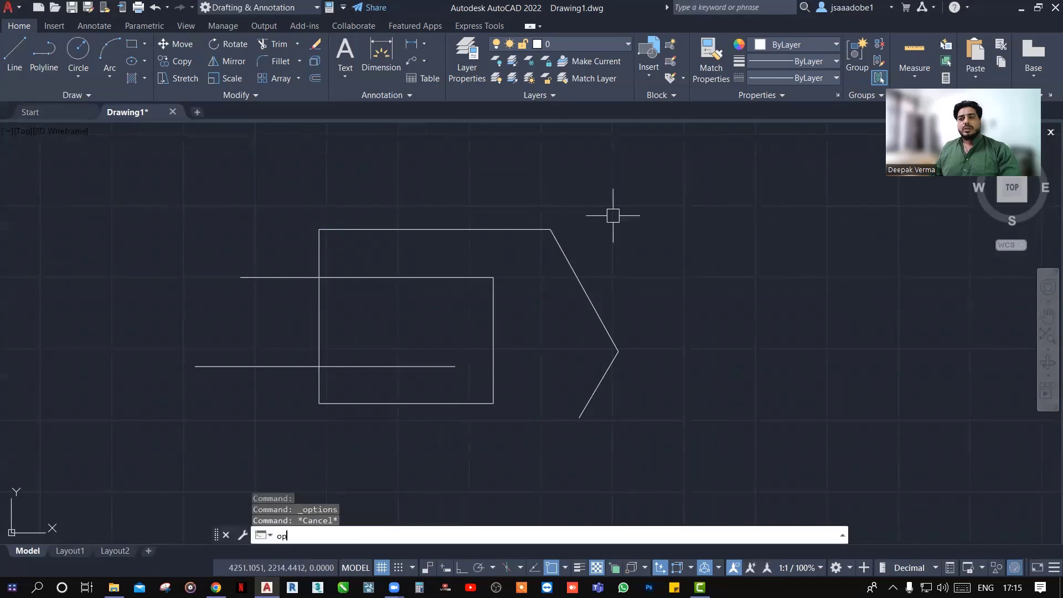
key("Return")
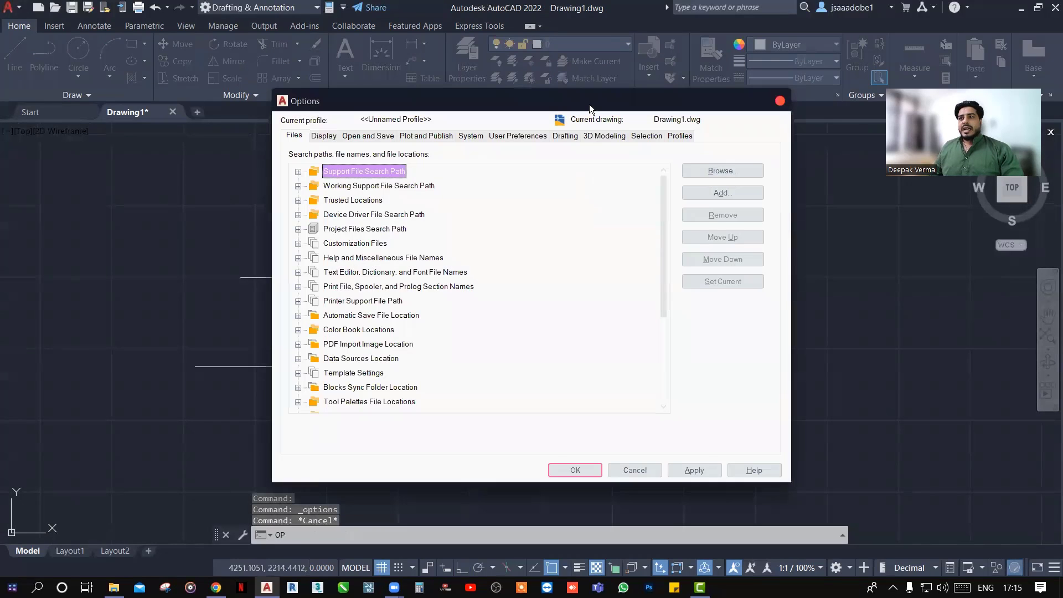
left_click_drag(590, 104, 571, 105)
left_click(547, 138)
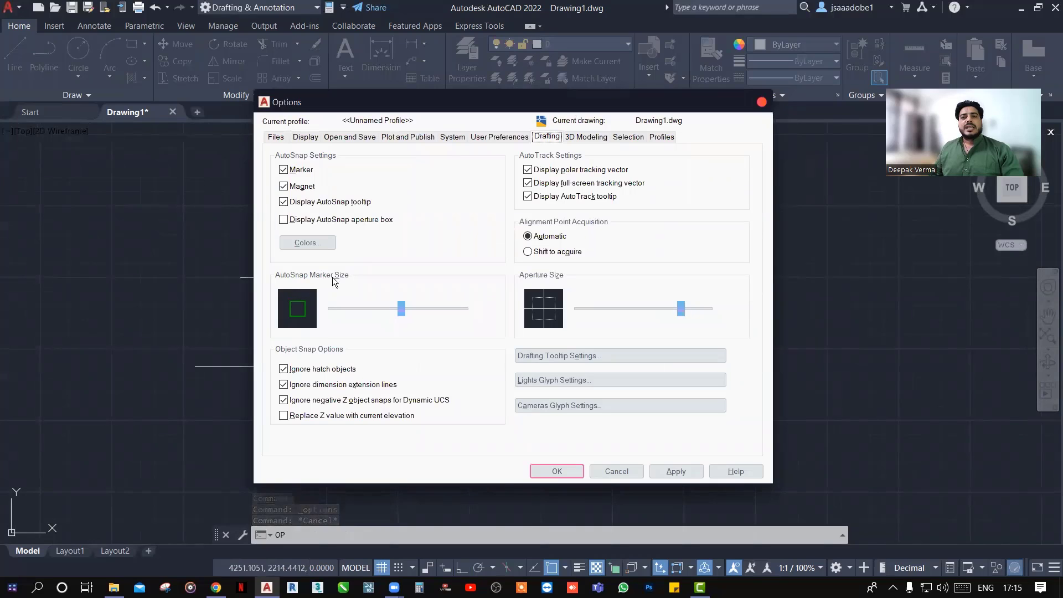
left_click(399, 306)
mouse_move(391, 307)
left_mouse_down()
mouse_move(361, 309)
mouse_move(402, 310)
mouse_move(390, 310)
left_mouse_up()
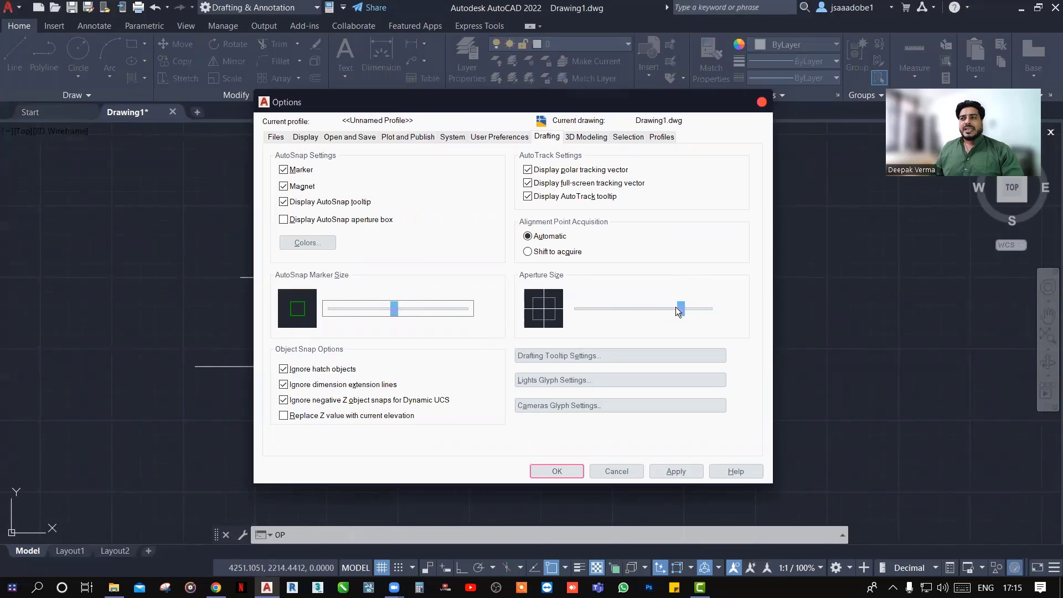
mouse_move(678, 309)
left_mouse_down()
mouse_move(617, 308)
mouse_move(629, 308)
left_mouse_up()
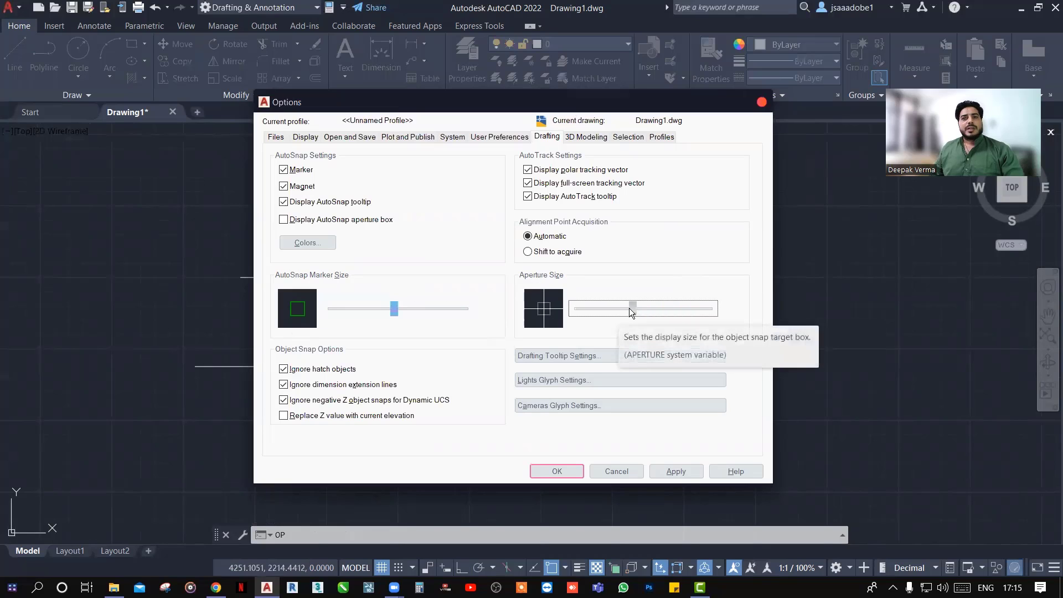
Step: In Selection settings, shrink the pickbox, enlarge the grips slightly, and close Options
left_click(621, 139)
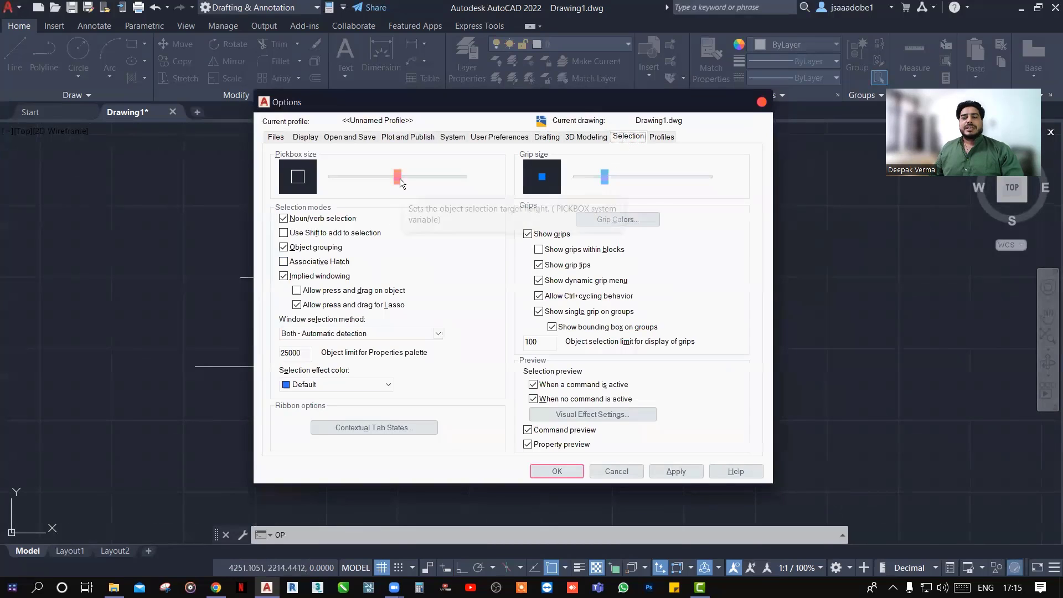
left_click_drag(399, 179, 369, 178)
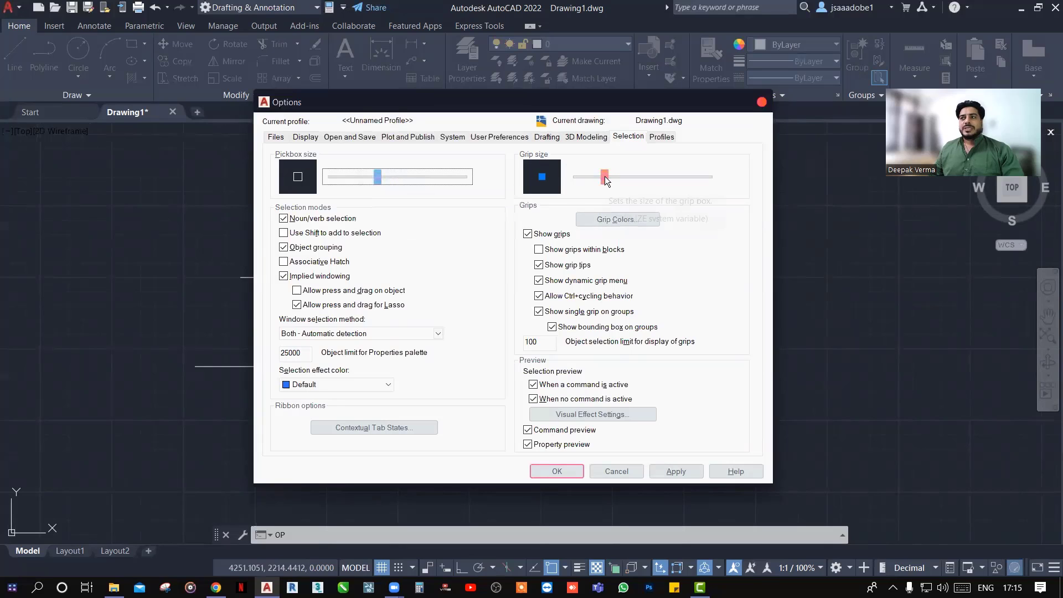
mouse_move(604, 176)
left_mouse_down()
mouse_move(629, 176)
mouse_move(611, 177)
left_mouse_up()
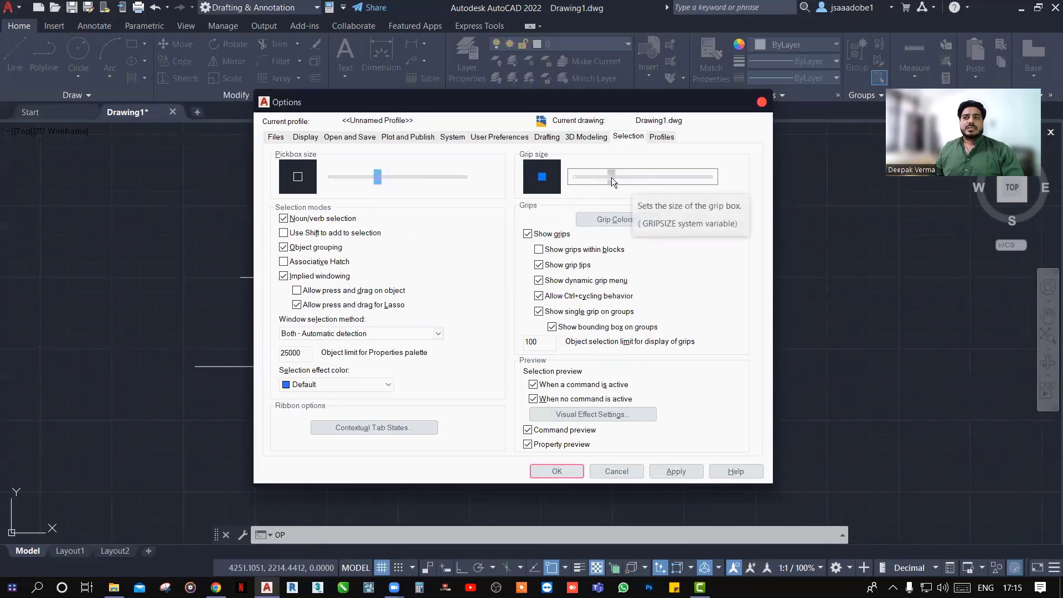
left_click(555, 471)
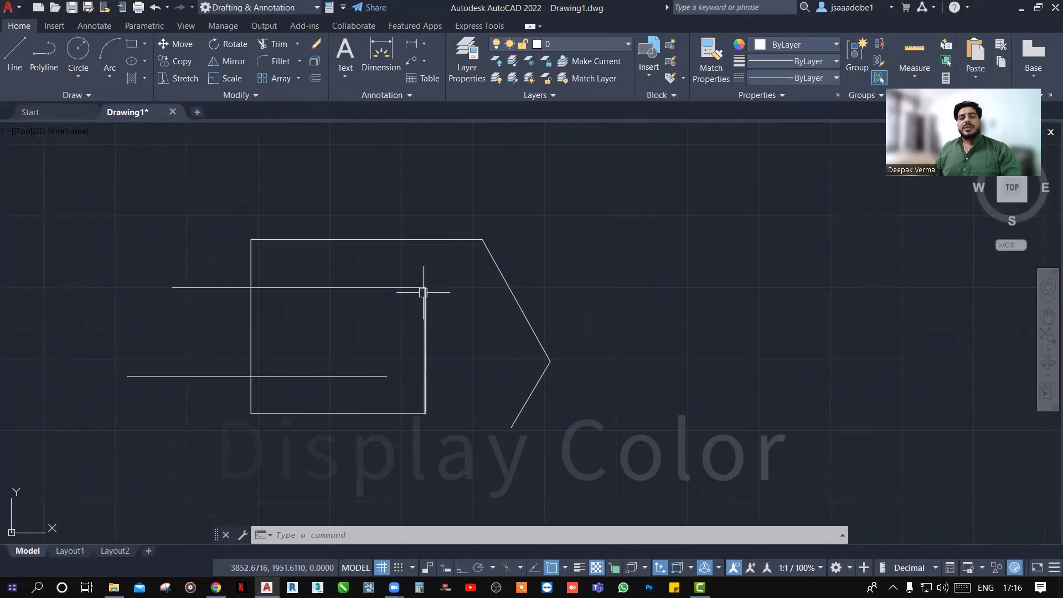
Step: Set the 2D model space uniform background to White via Options > Display > Colors
middle_click_drag(463, 288, 425, 288)
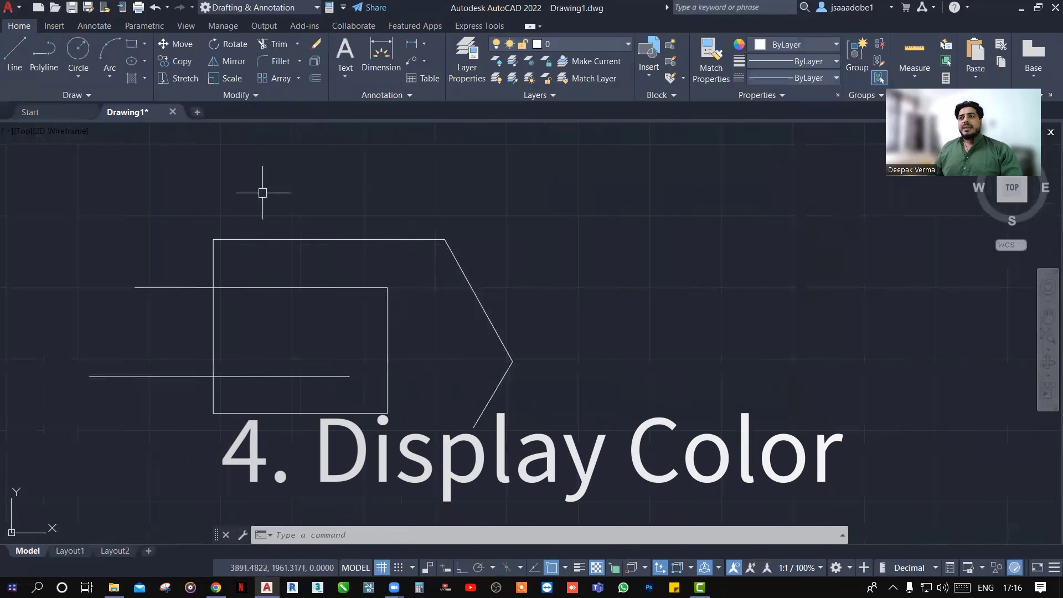
scroll(458, 266, "down", 2)
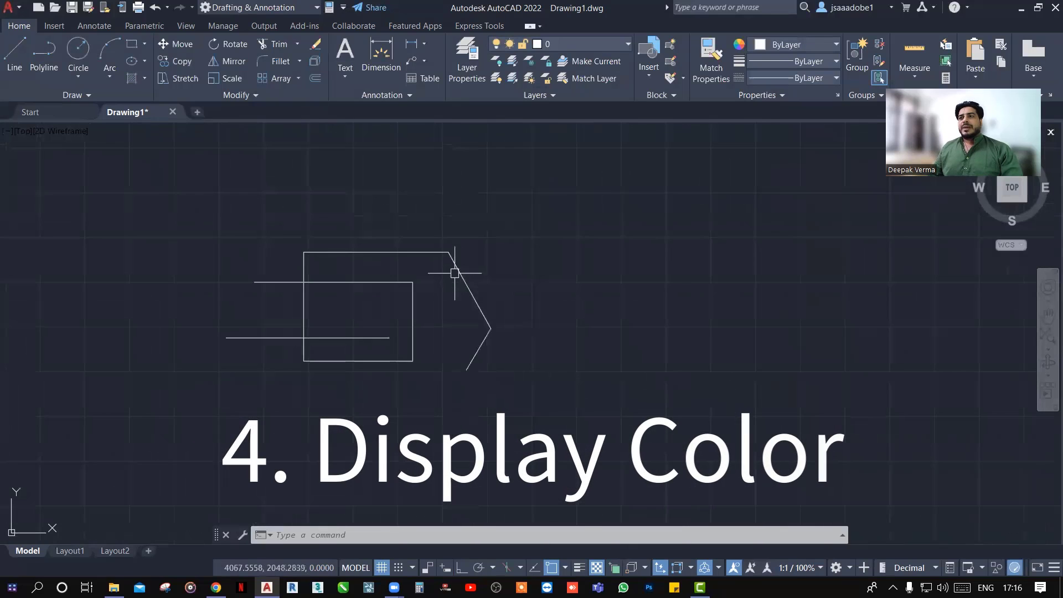
middle_click_drag(680, 210, 399, 252)
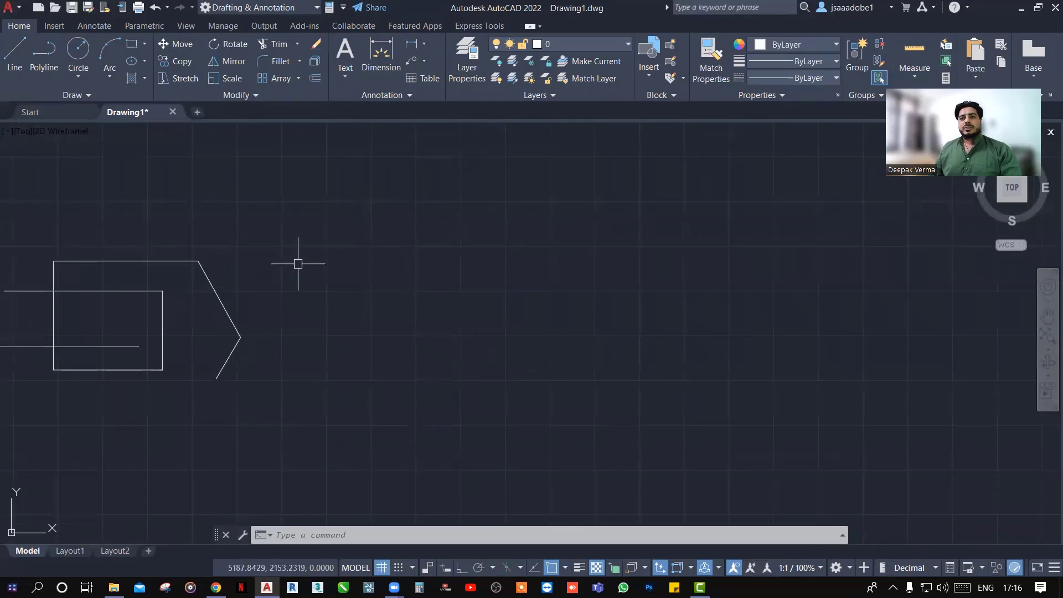
middle_click_drag(296, 263, 346, 269)
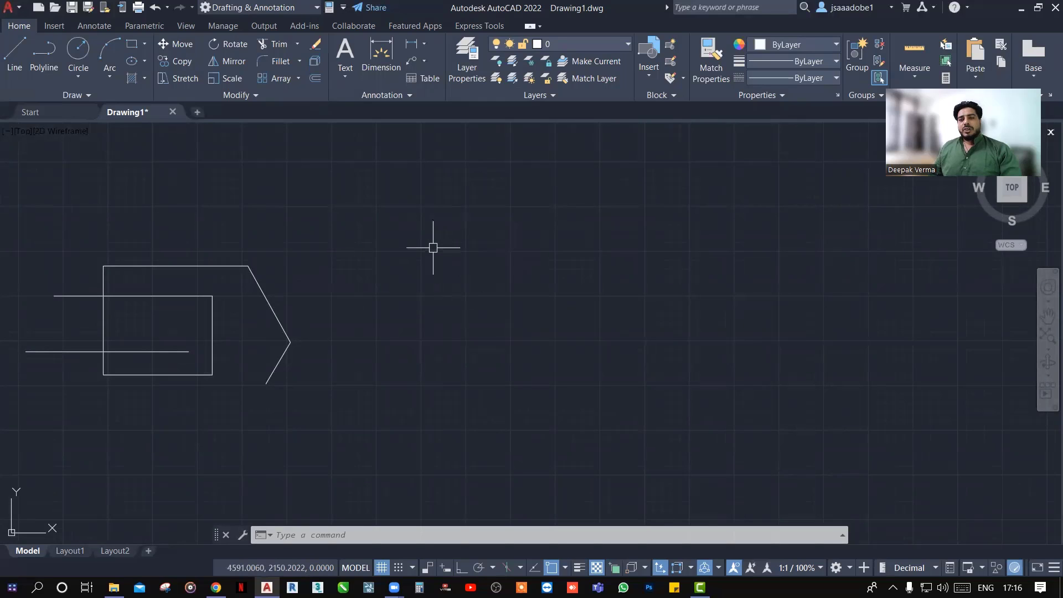
right_click(436, 196)
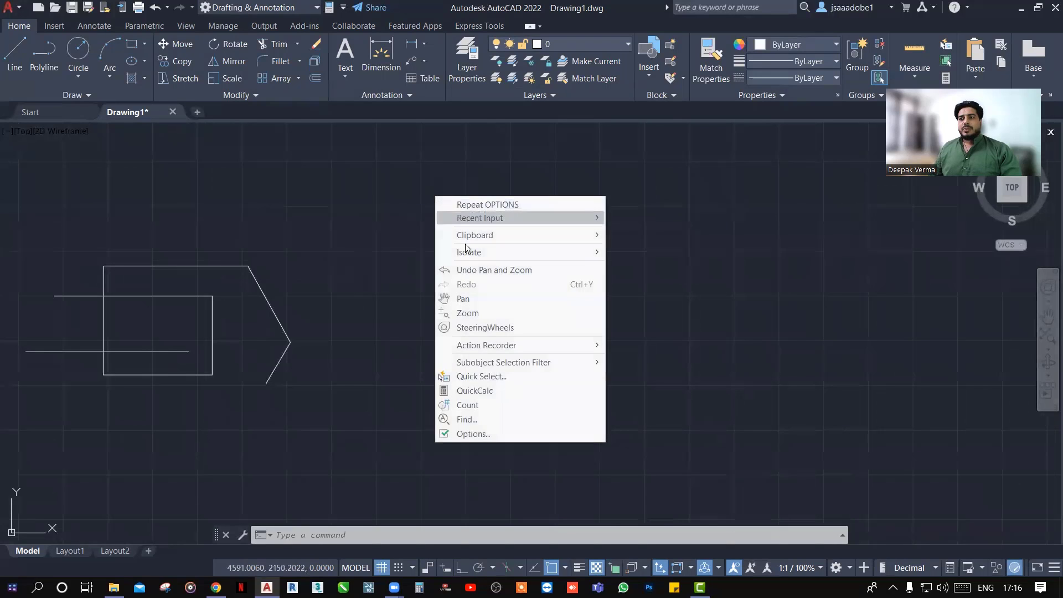
left_click(459, 433)
left_click(308, 137)
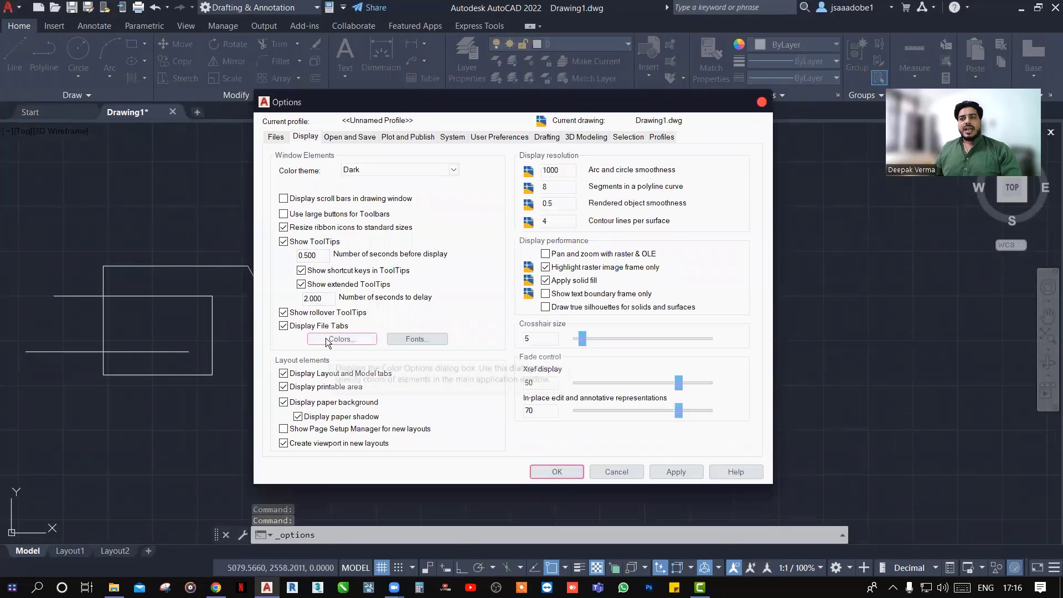
left_click(347, 339)
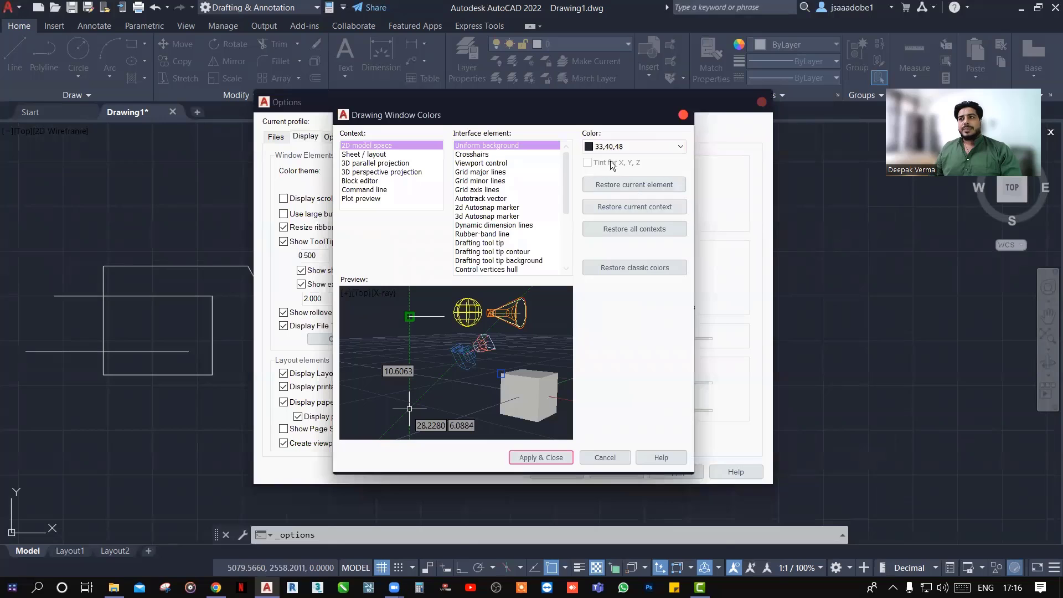
left_click(624, 145)
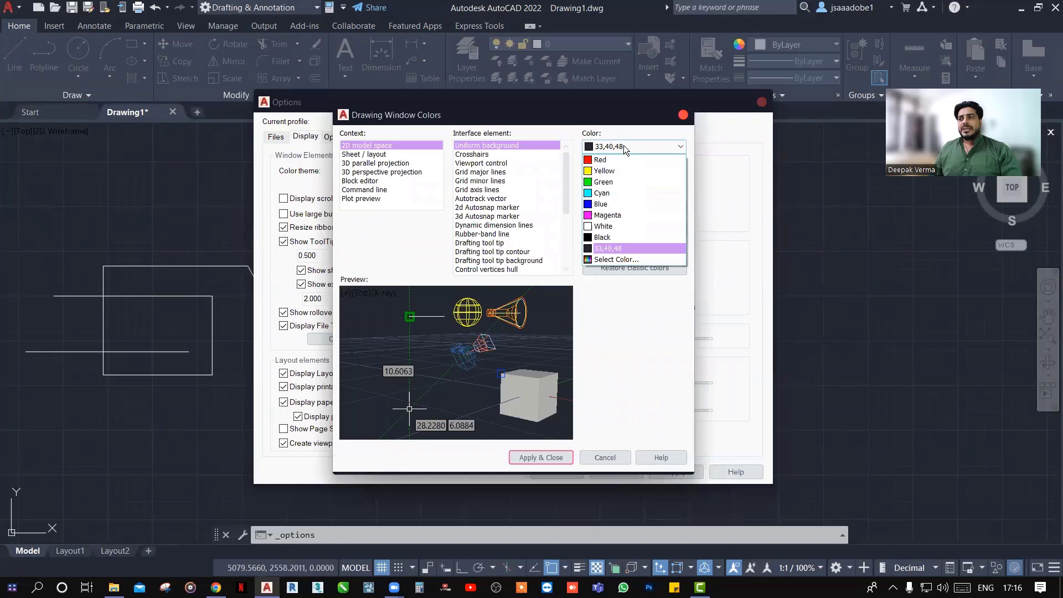
left_click(610, 226)
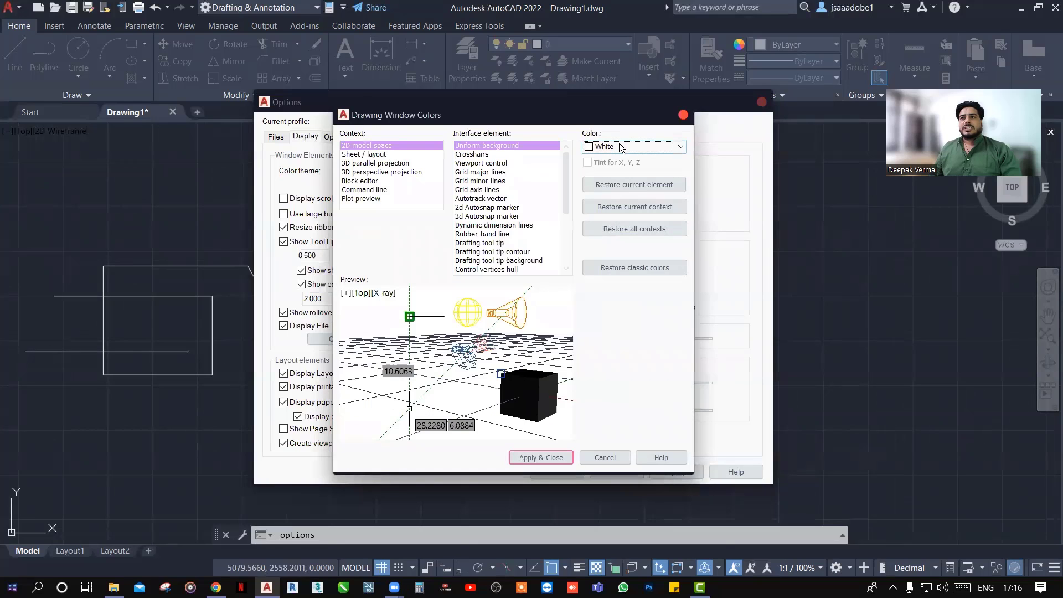
left_click(554, 457)
key("Return")
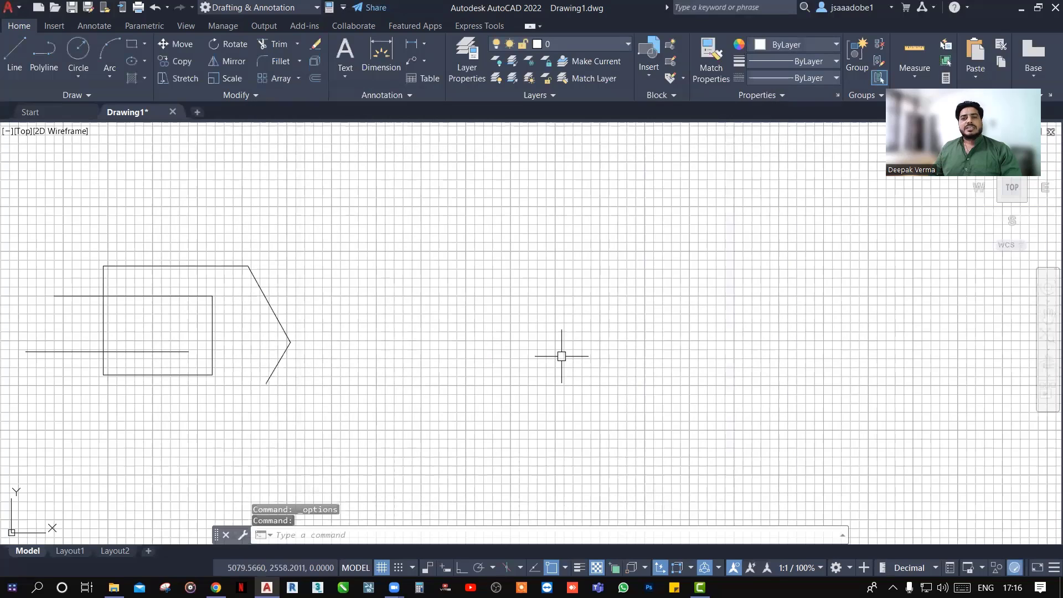
Step: Toggle the drawing grid off and back on
middle_click_drag(413, 345, 483, 335)
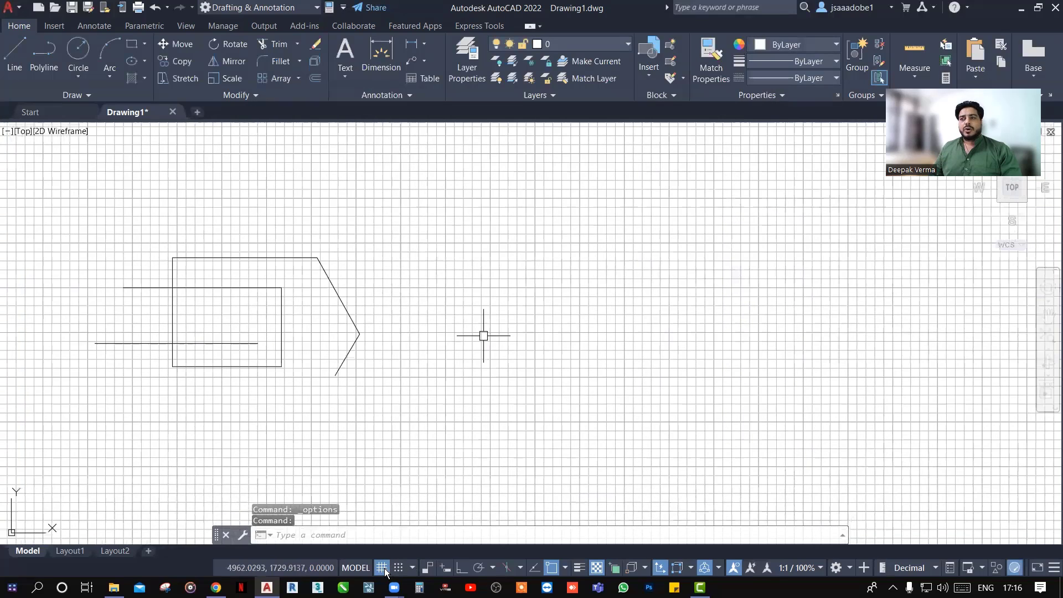
left_click(383, 569)
left_click(384, 569)
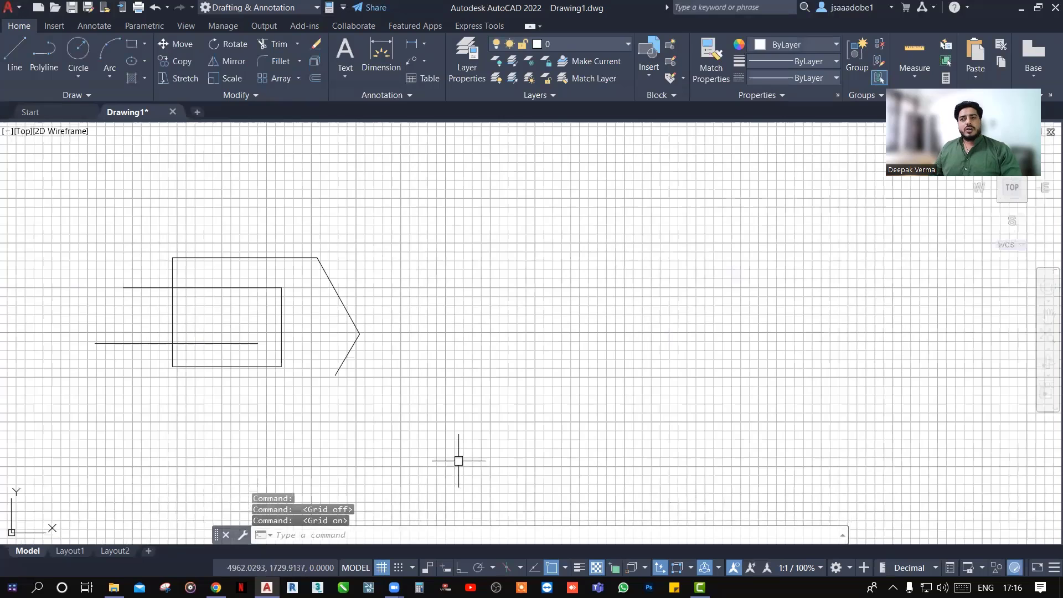
middle_click_drag(475, 339, 447, 340)
Step: Restore the dark grey 33,40,48 model space background and close Options
right_click(467, 217)
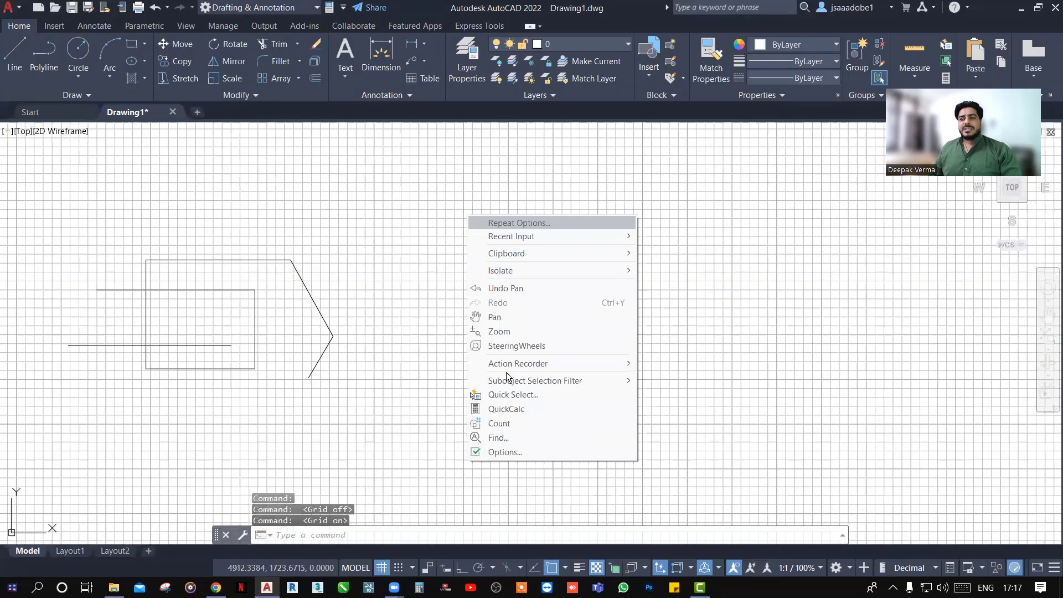
left_click(499, 451)
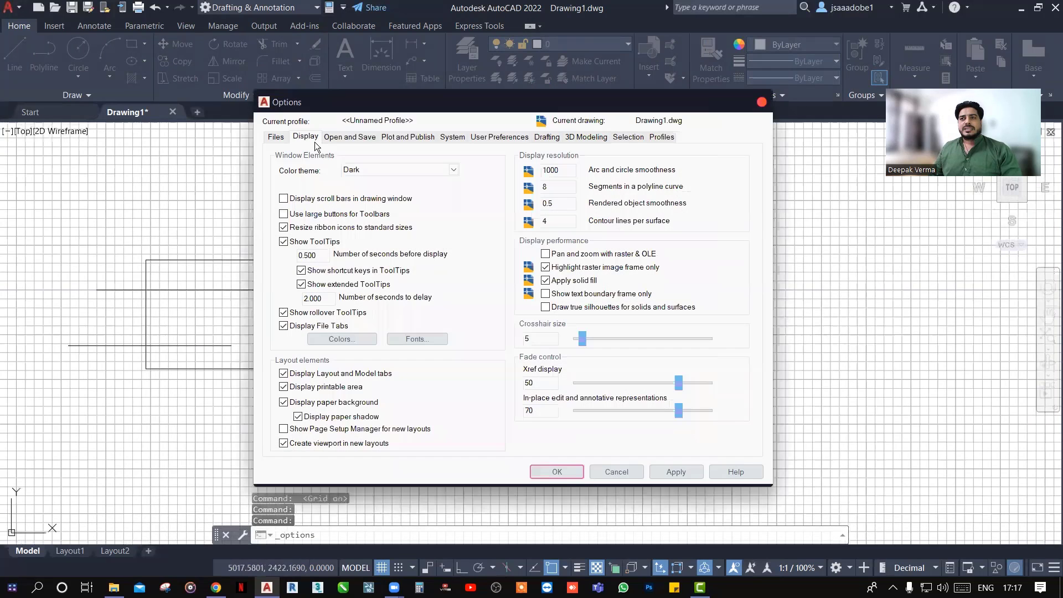
left_click(357, 339)
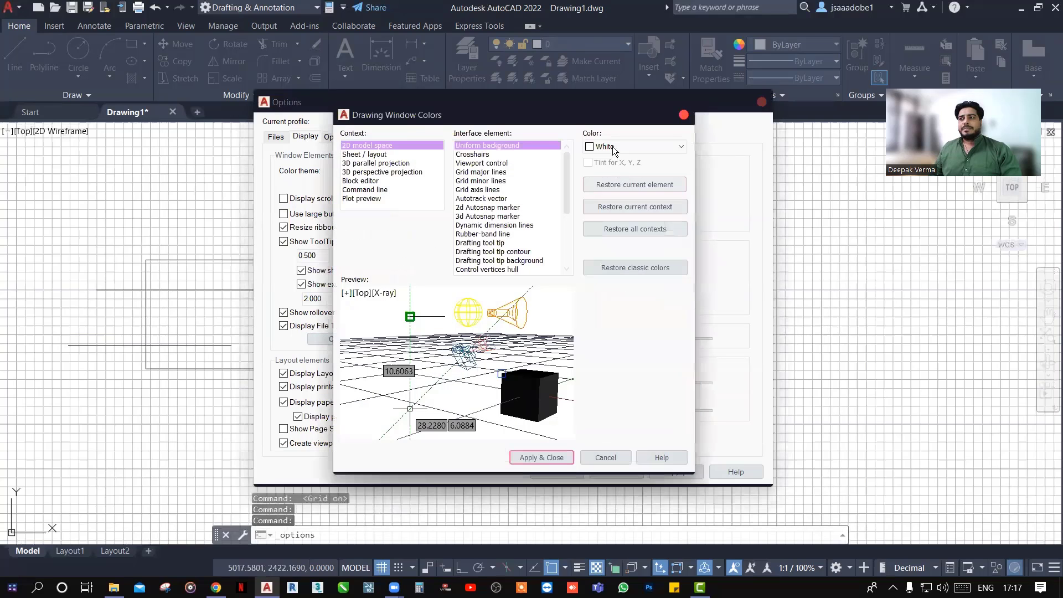
left_click(613, 146)
left_click(602, 237)
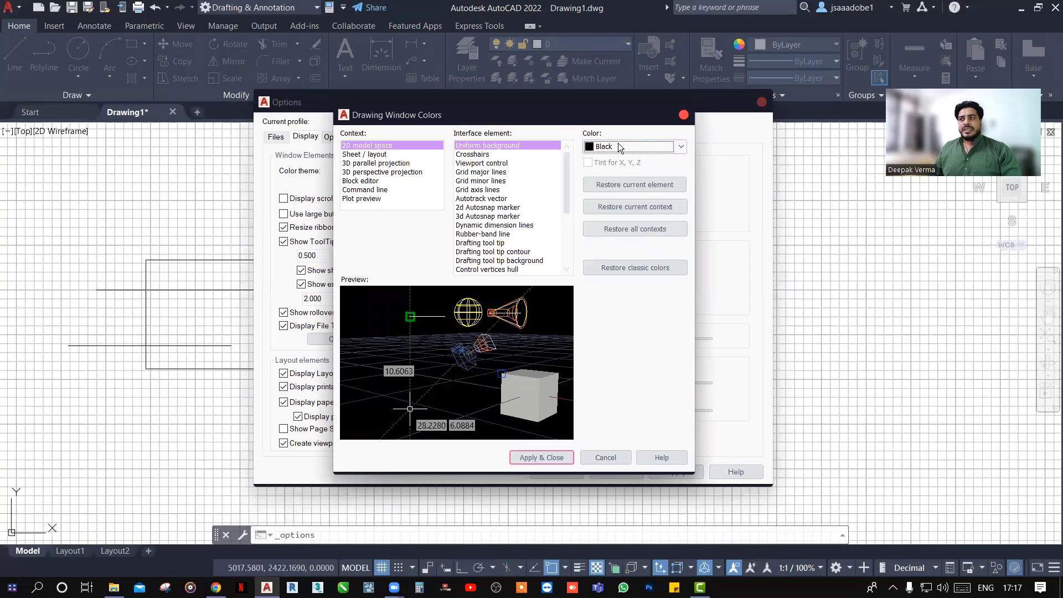
left_click(621, 182)
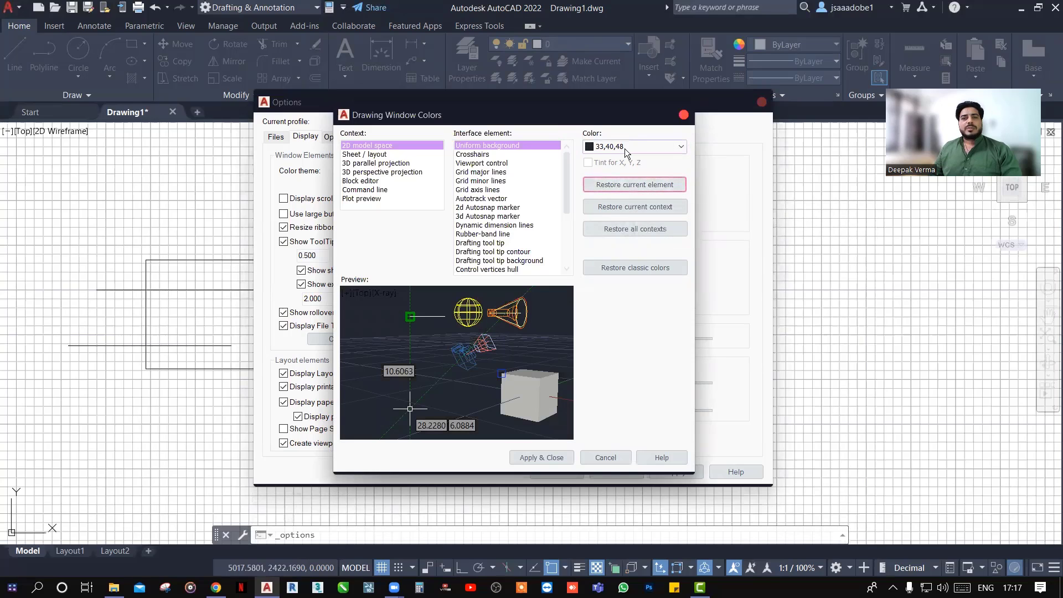
left_click(565, 458)
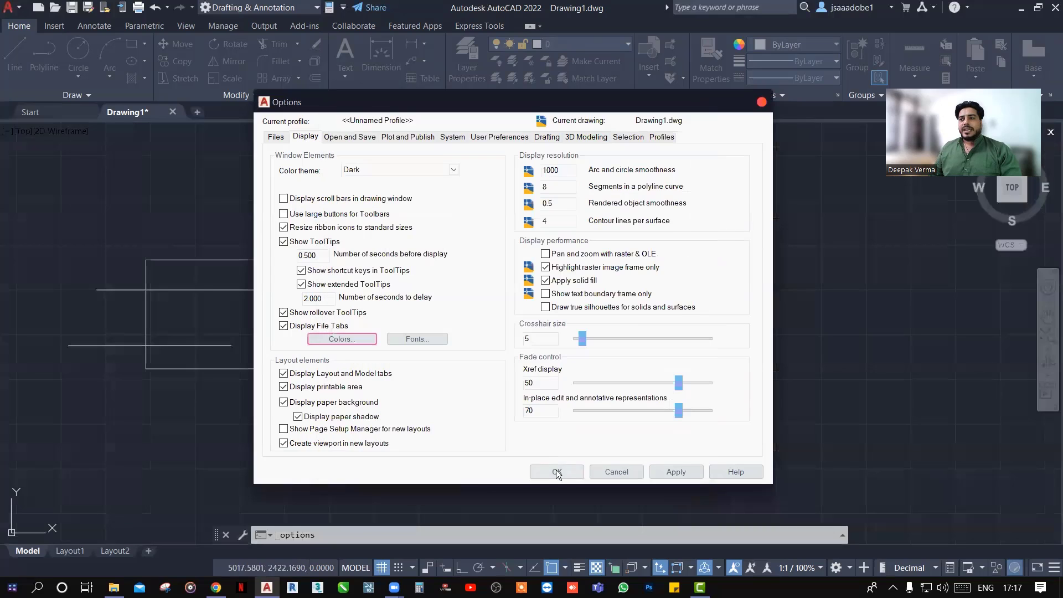
left_click(557, 471)
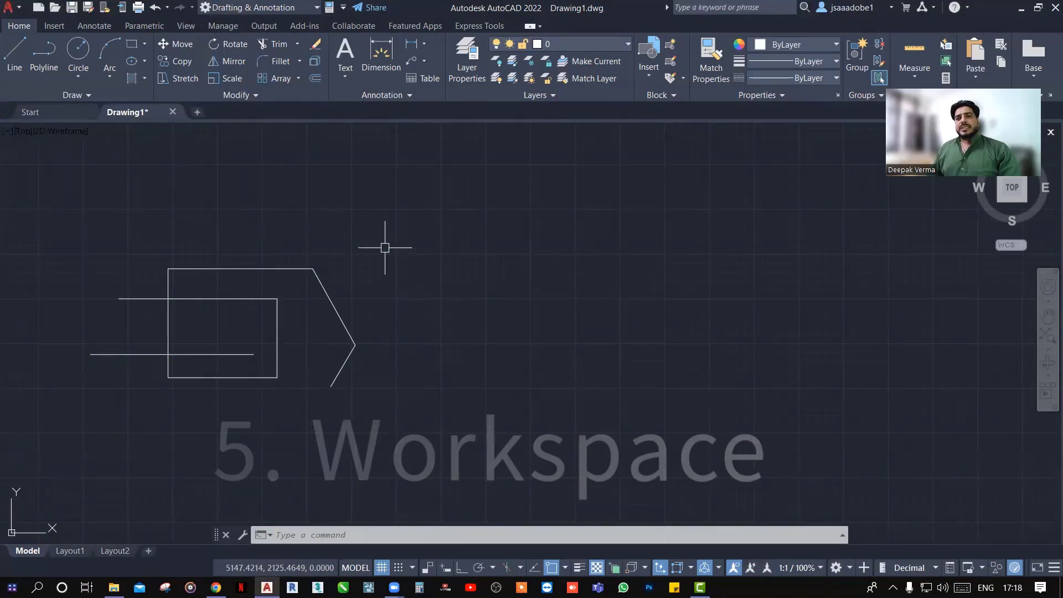
Step: Choose 3D Basics from the Quick Access Toolbar workspace list
middle_click_drag(348, 240, 380, 250)
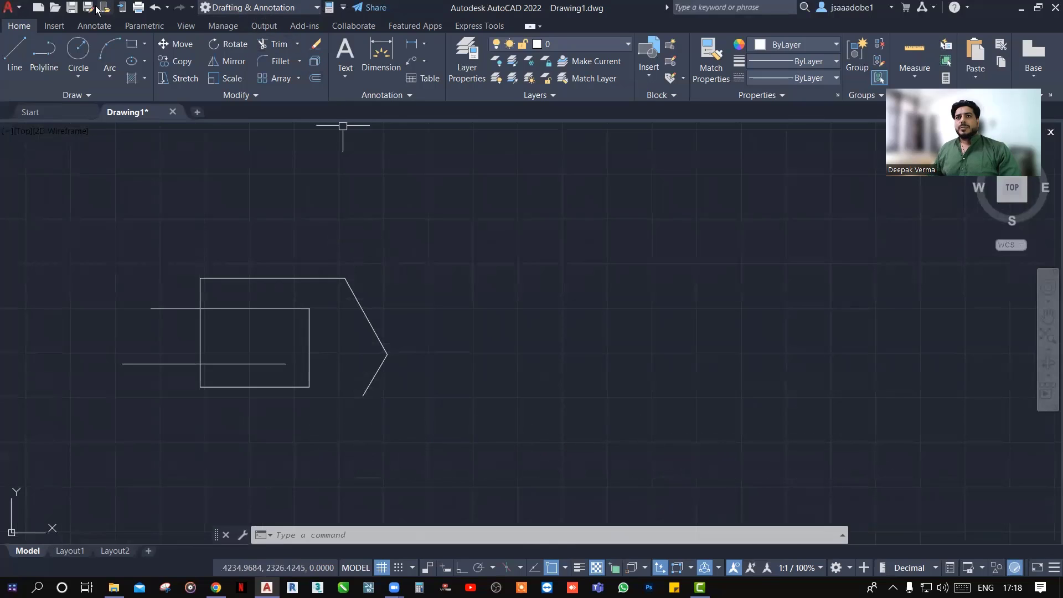
left_click(232, 11)
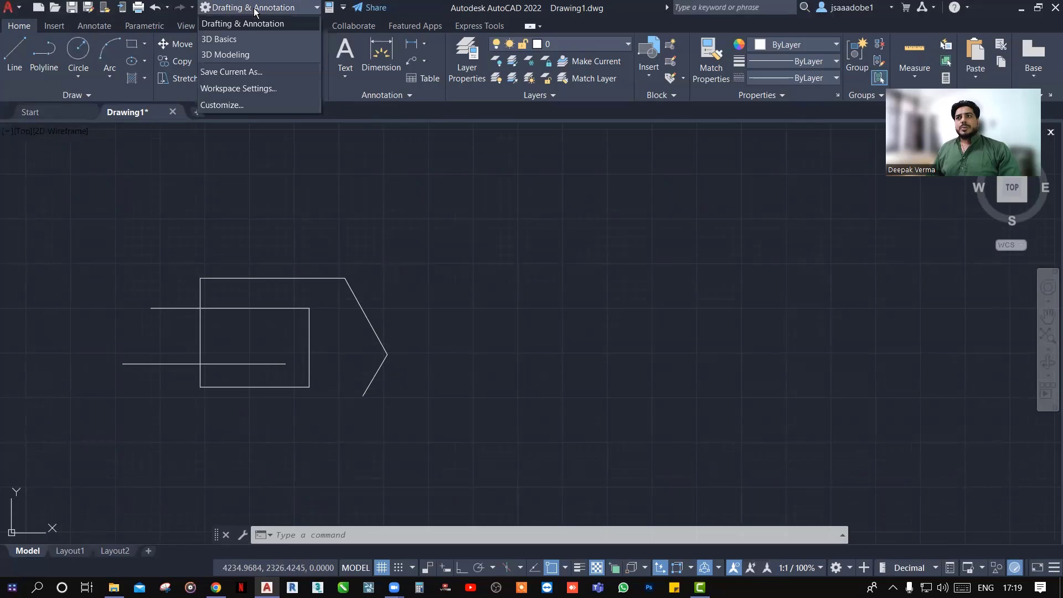
left_click(255, 10)
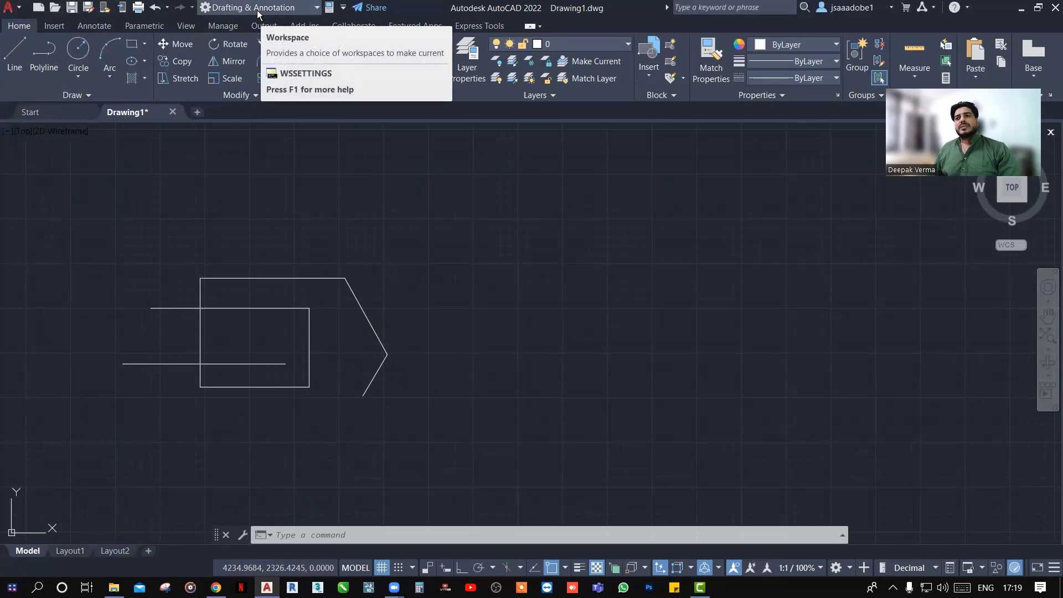
left_click(257, 10)
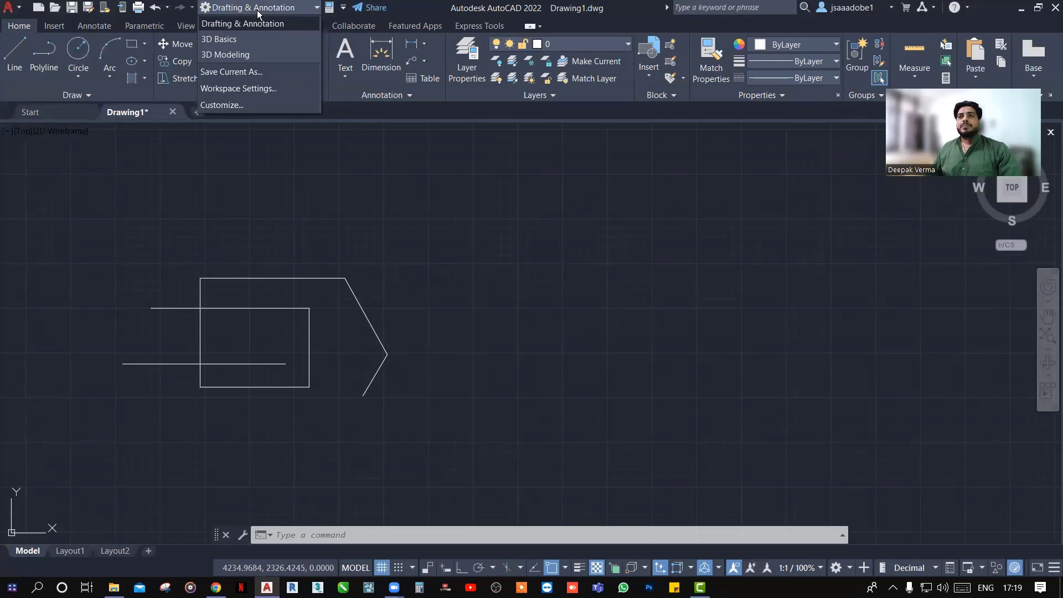
left_click(238, 23)
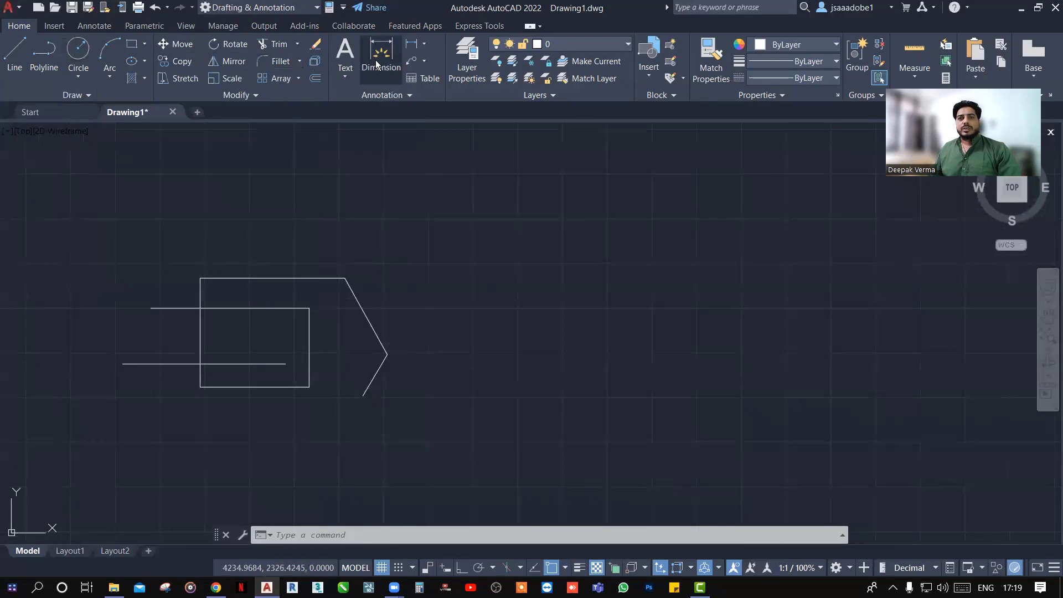
left_click(268, 9)
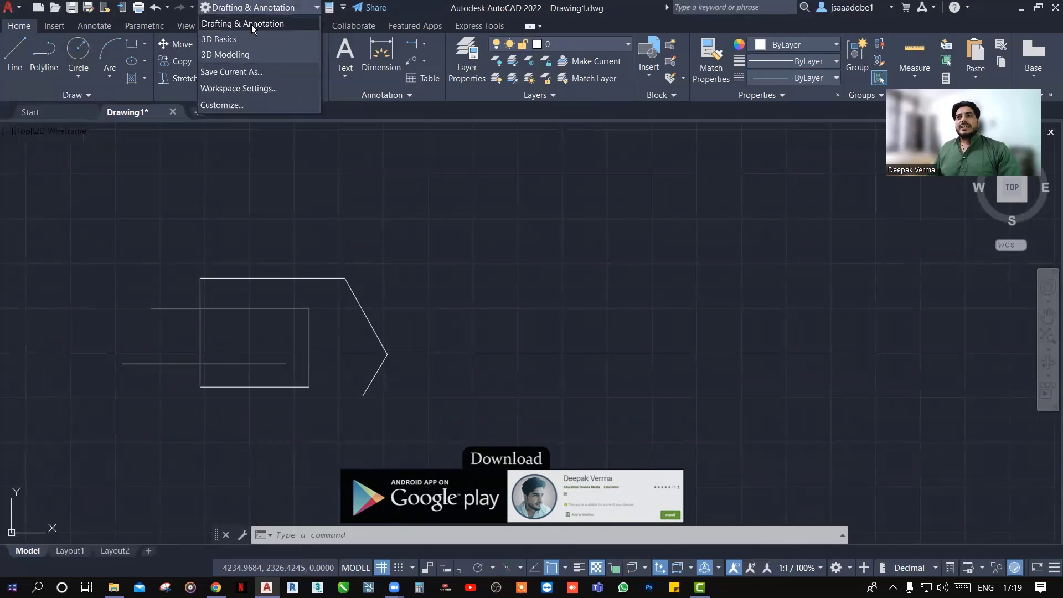
left_click(246, 39)
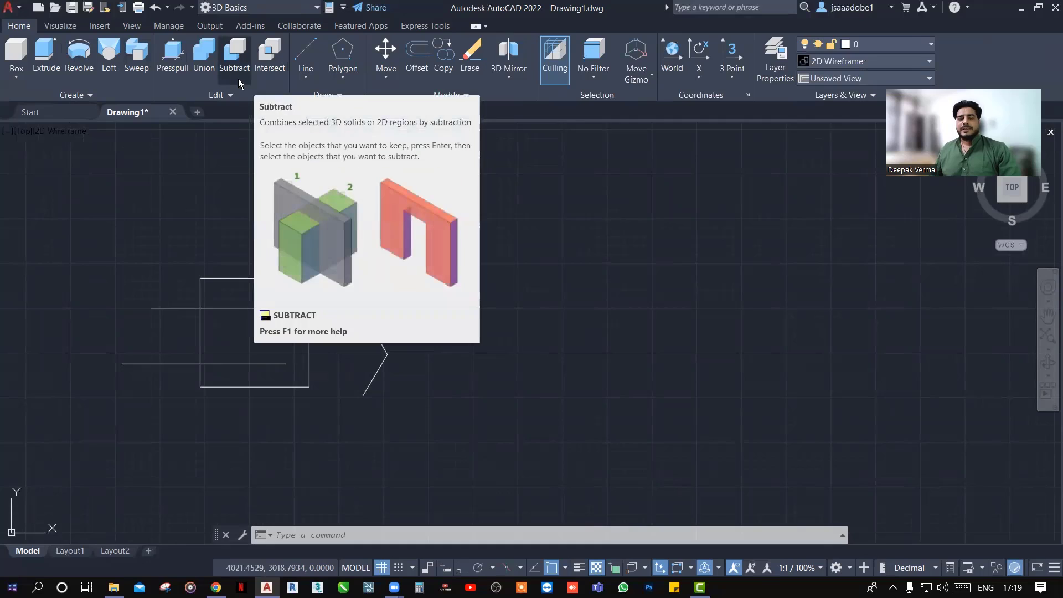
mouse_move(234, 60)
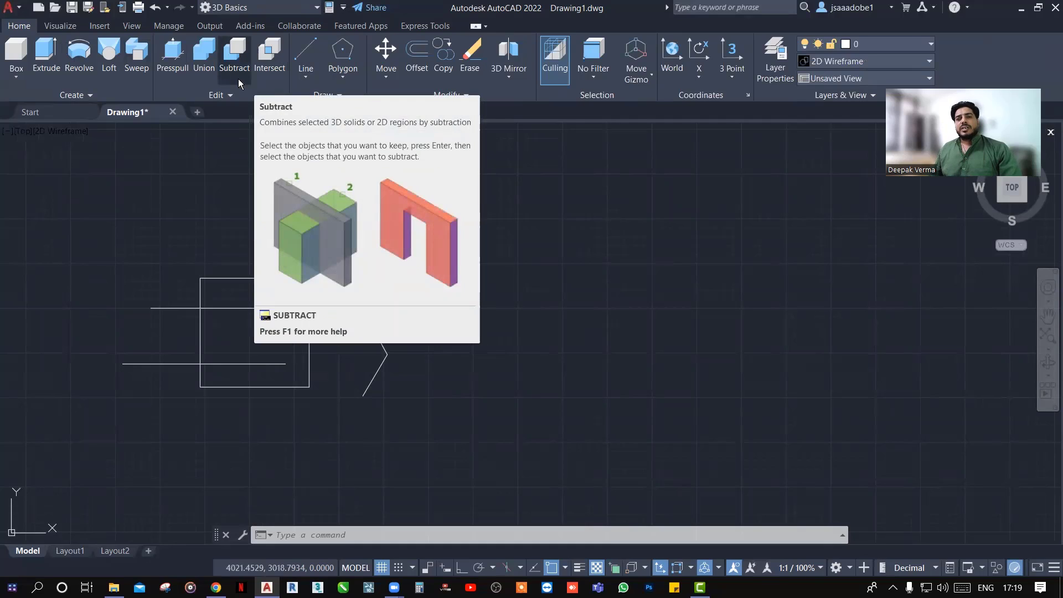
Step: Pick 3D Modeling in the workspace list, then switch back to Drafting & Annotation
left_click(233, 7)
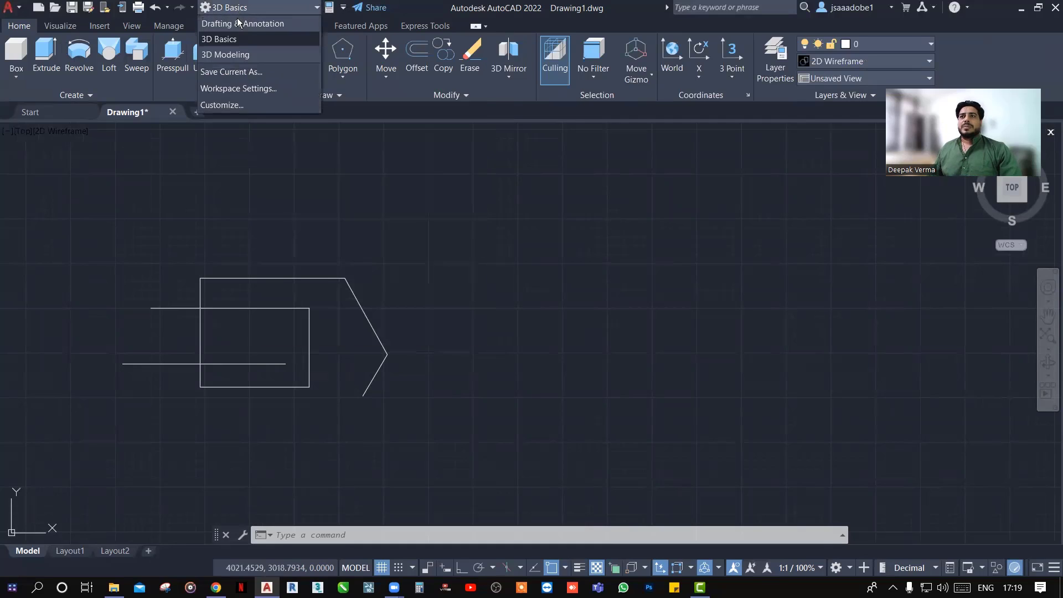
left_click(233, 54)
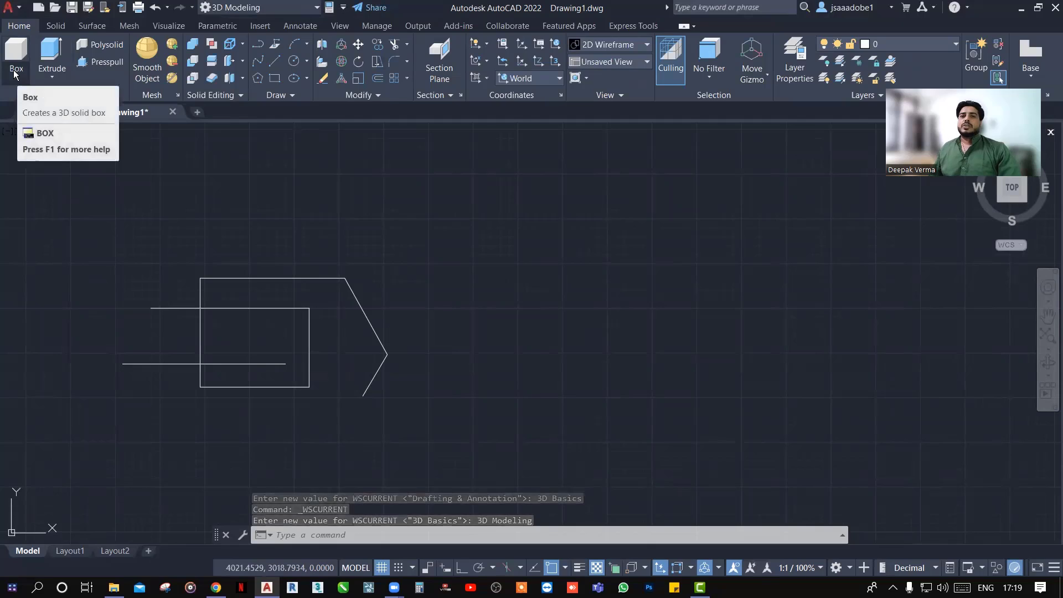
left_click(256, 8)
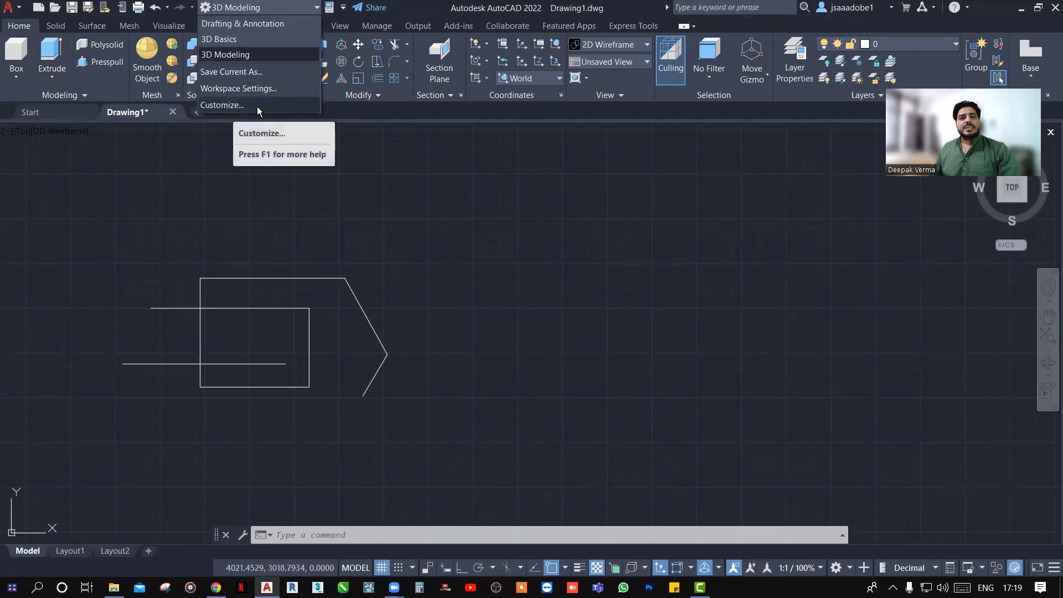
left_click(246, 24)
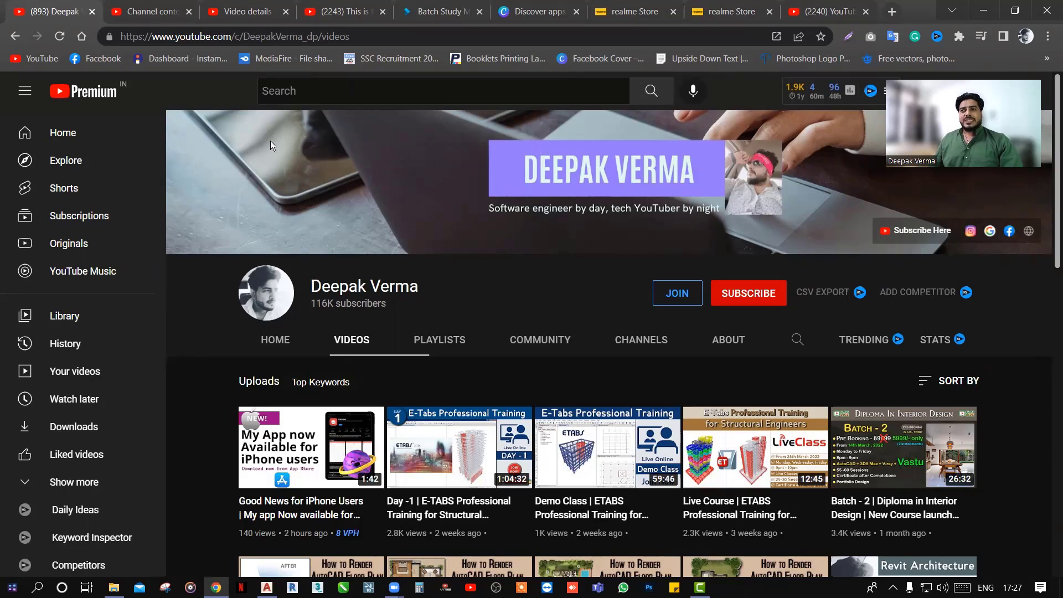
Step: Subscribe to the channel and set its notification bell to All
left_click(757, 300)
left_click(775, 295)
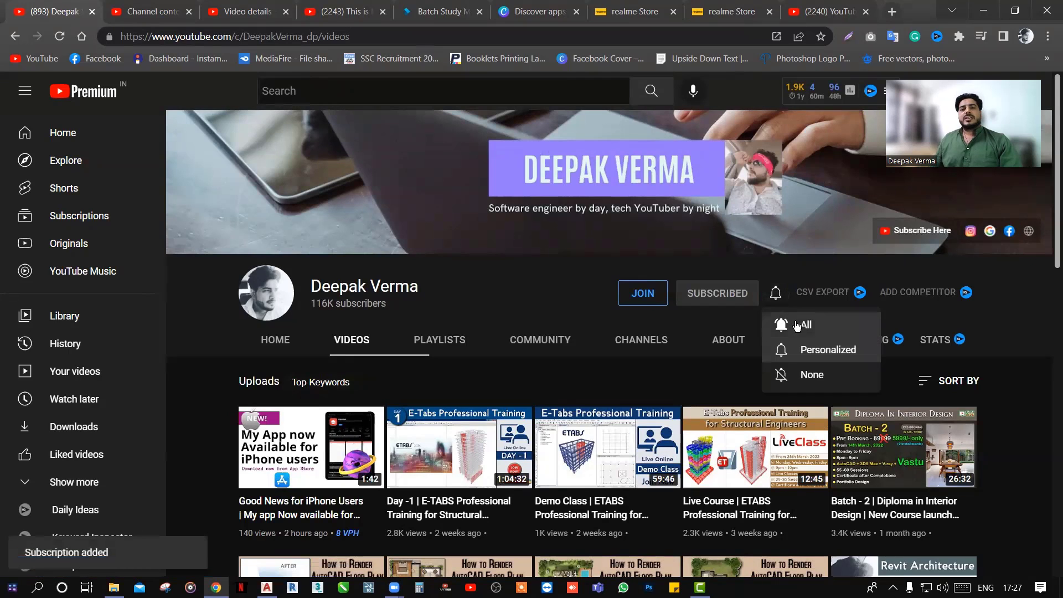
left_click(797, 327)
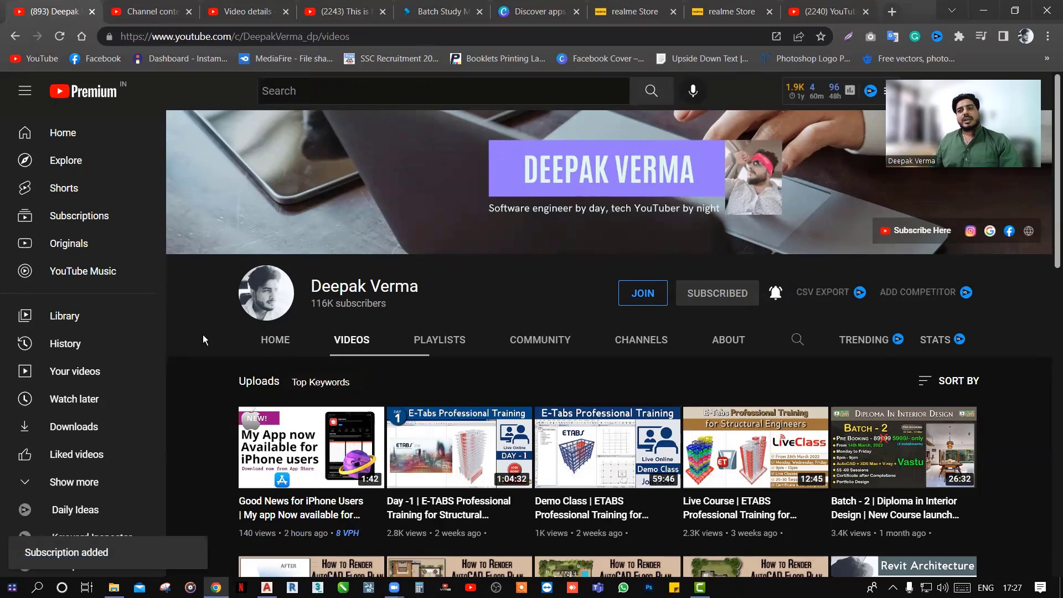
Step: Scroll down through the channel's videos page and back up a little
scroll(202, 335, "down", 3)
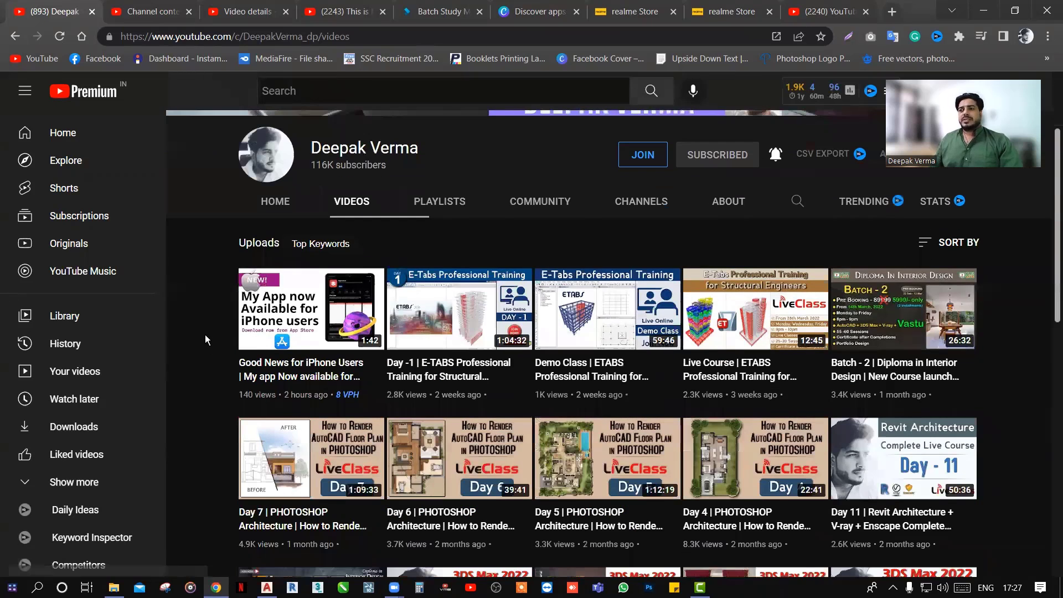
scroll(205, 336, "down", 3)
scroll(205, 339, "down", 2)
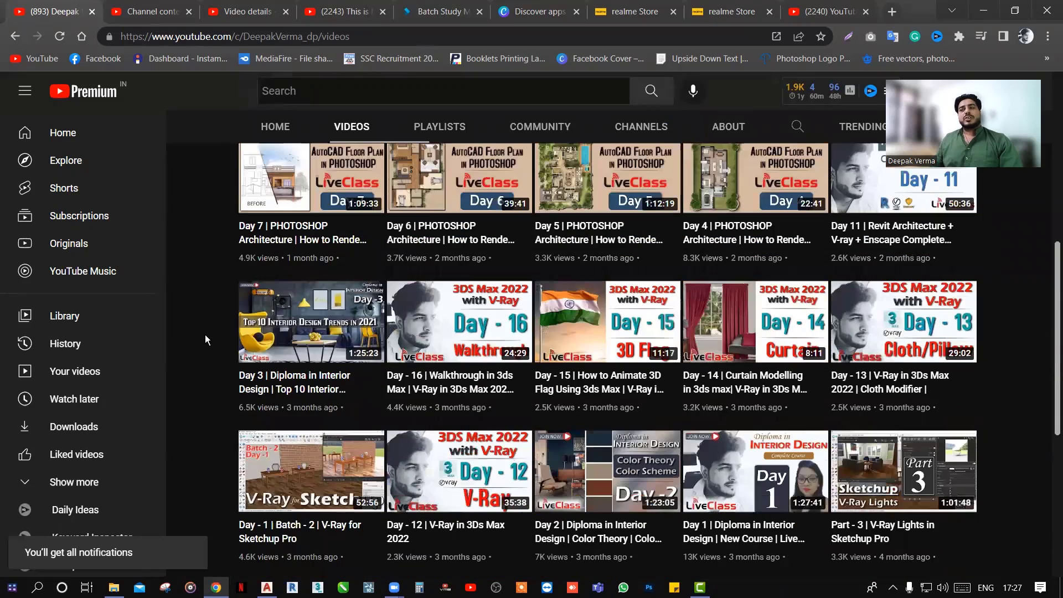
scroll(205, 336, "down", 4)
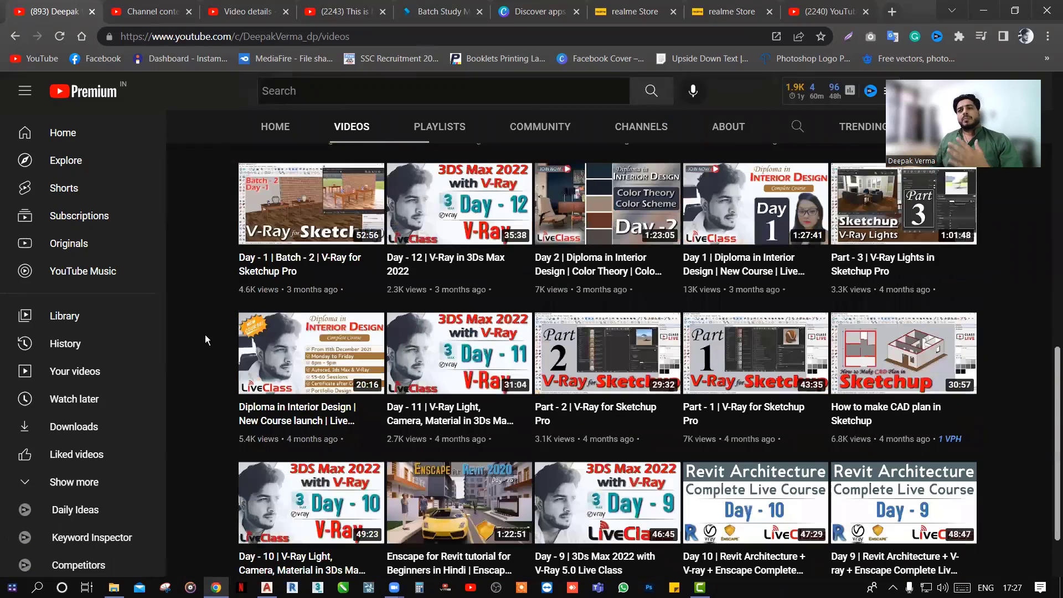
scroll(205, 339, "down", 2)
scroll(204, 339, "down", 1)
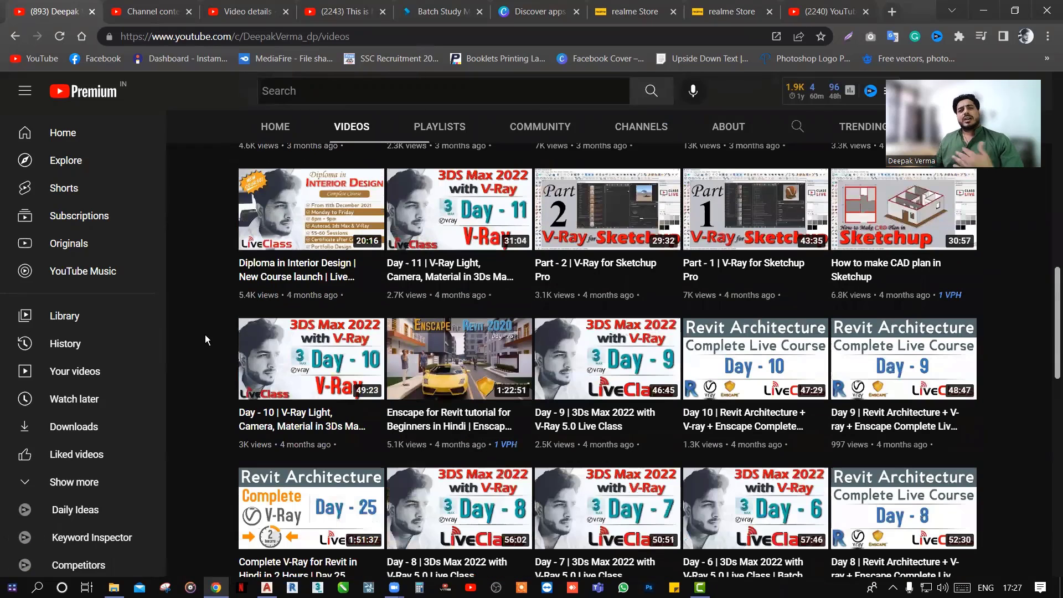
scroll(205, 339, "down", 2)
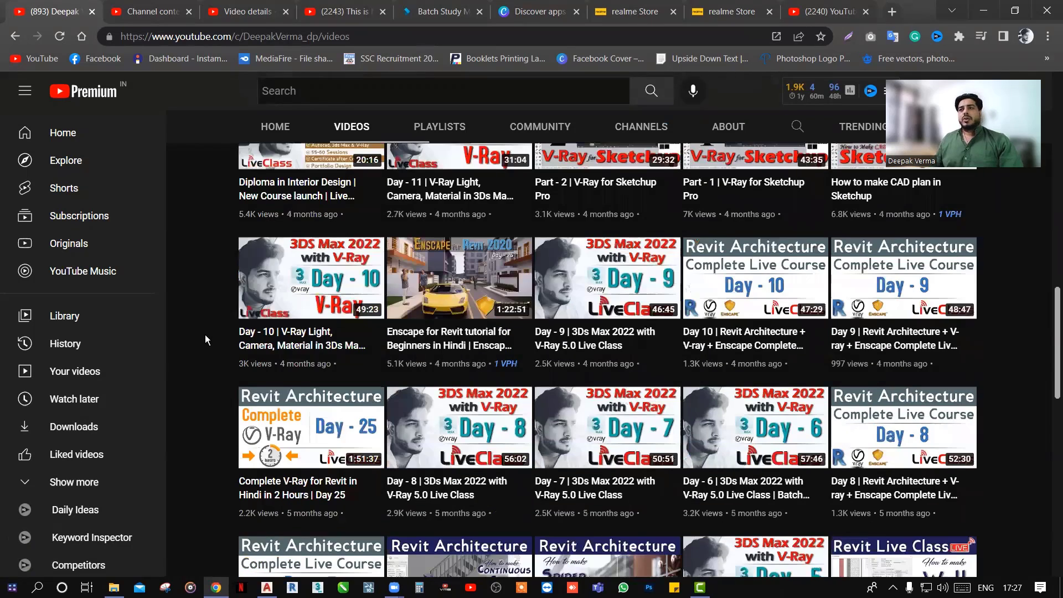
scroll(205, 334, "up", 4)
scroll(192, 357, "up", 10)
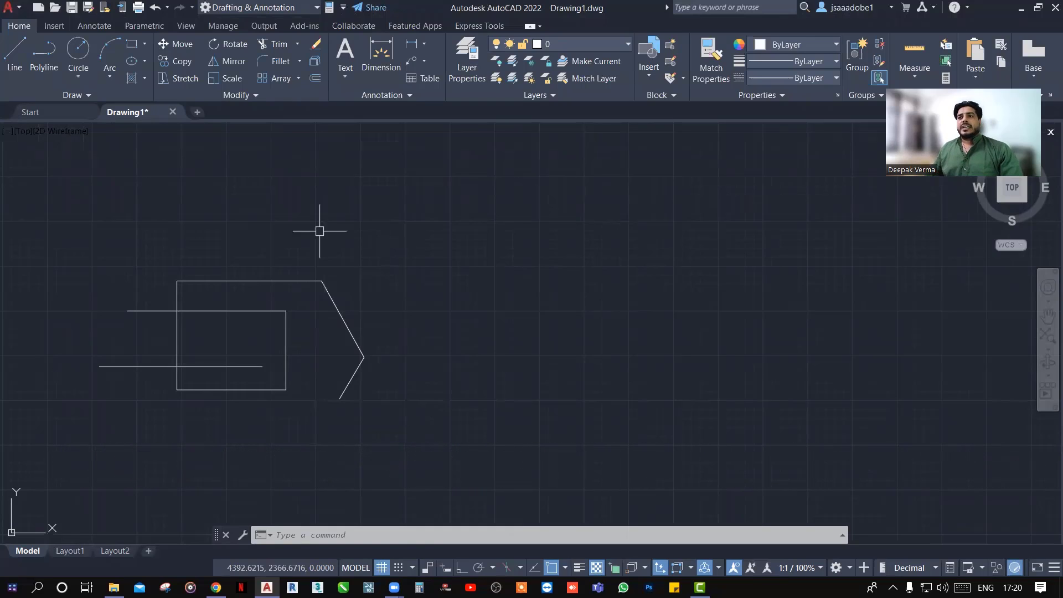
Step: Bring up Save Drawing As for Drawing1.dwg with the AutoCAD 2018 Drawing (*.dwg) file type
middle_click_drag(265, 345, 299, 344)
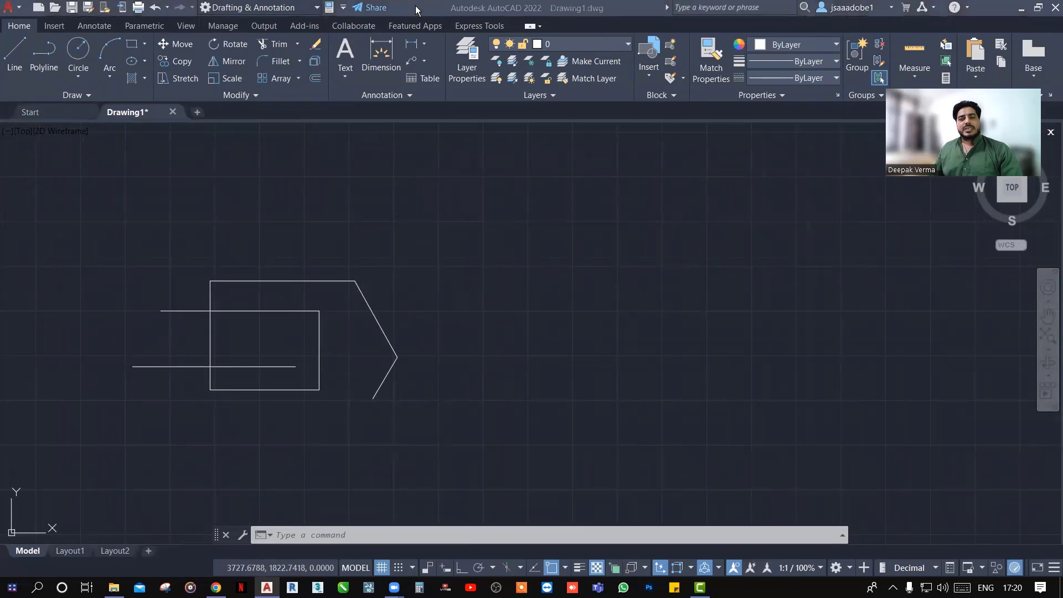
middle_click_drag(315, 301, 351, 291)
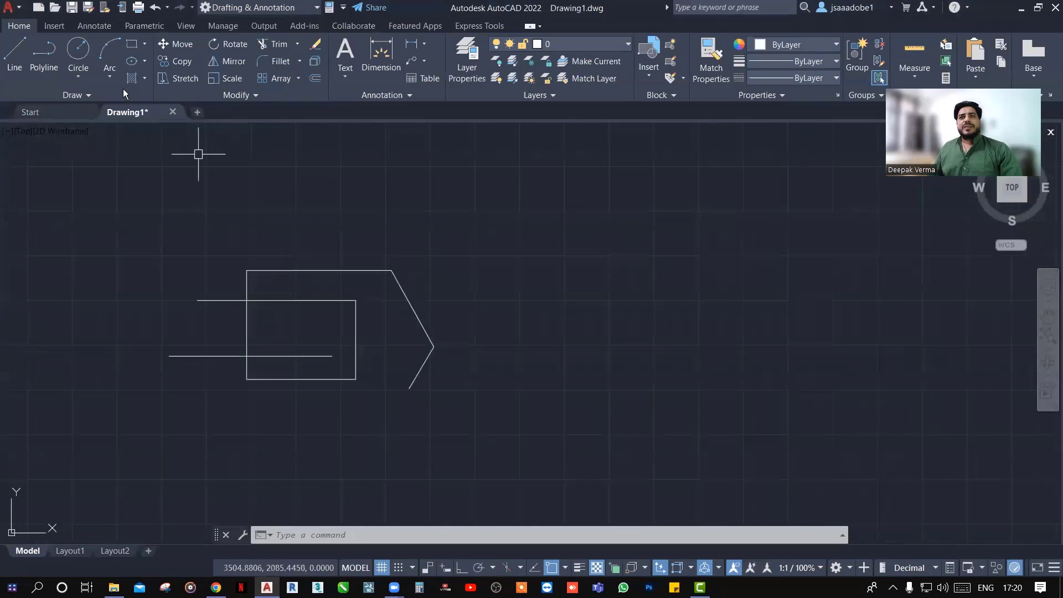
left_click(8, 7)
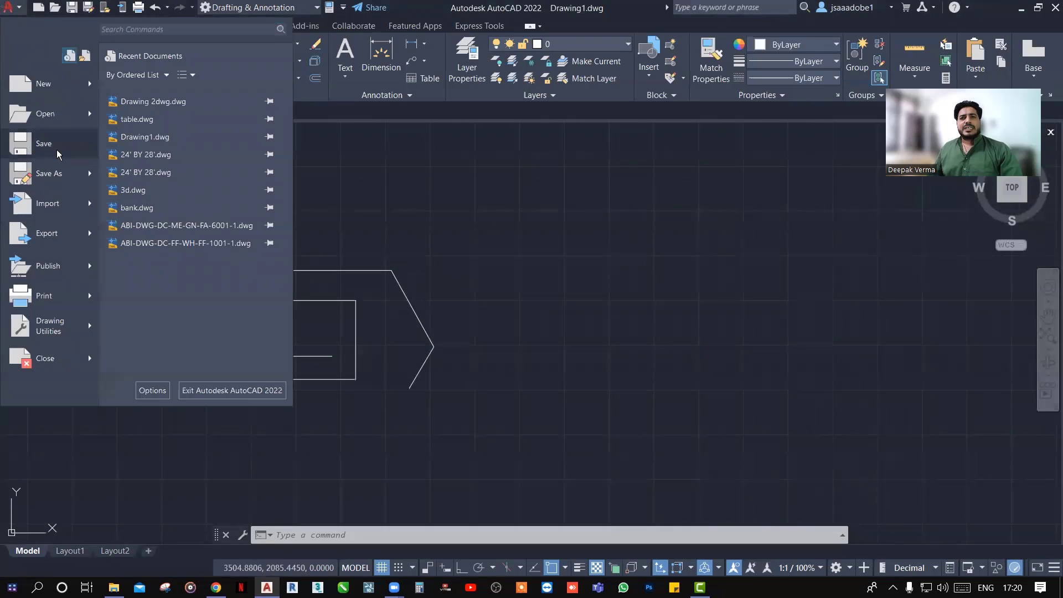
left_click(32, 145)
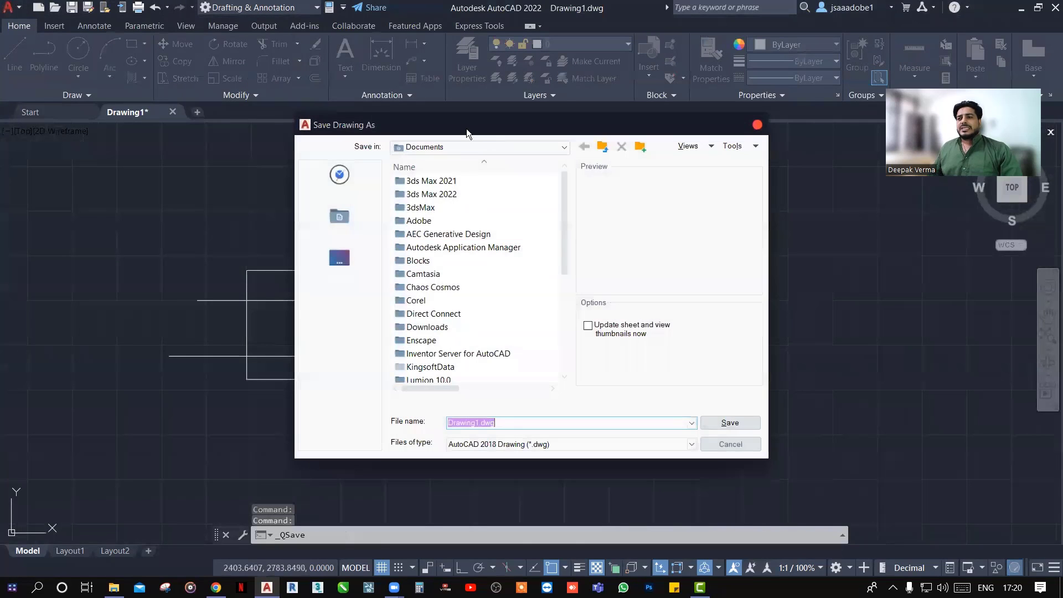
left_click_drag(462, 128, 439, 125)
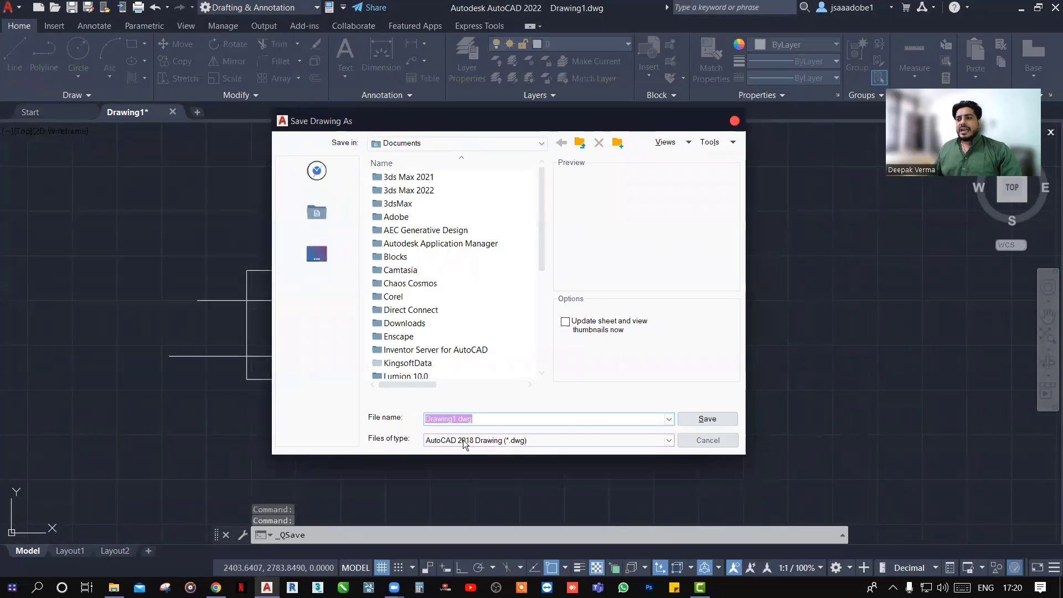
left_click(464, 440)
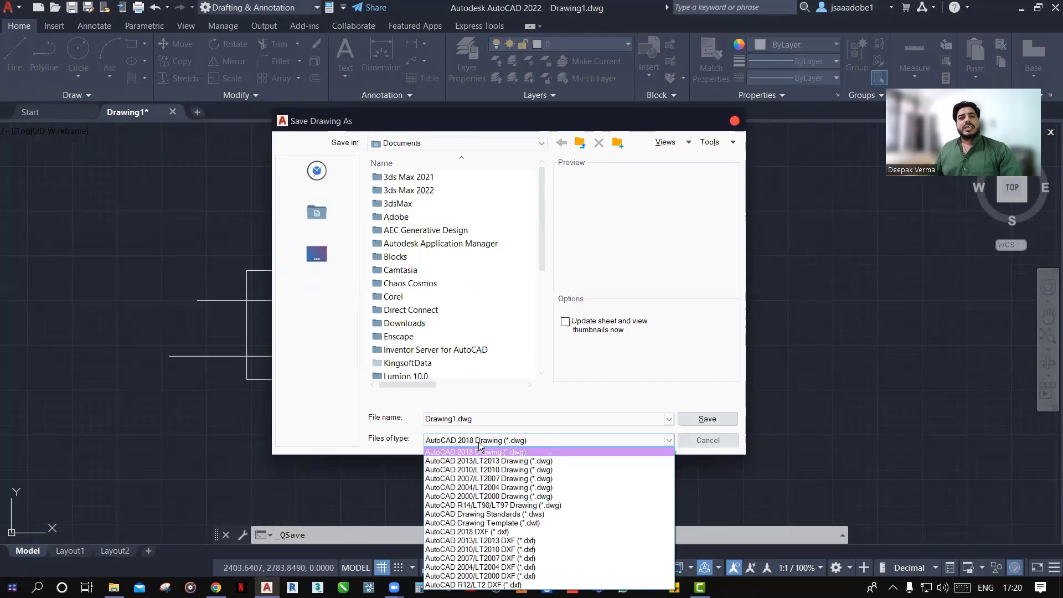
left_click(478, 442)
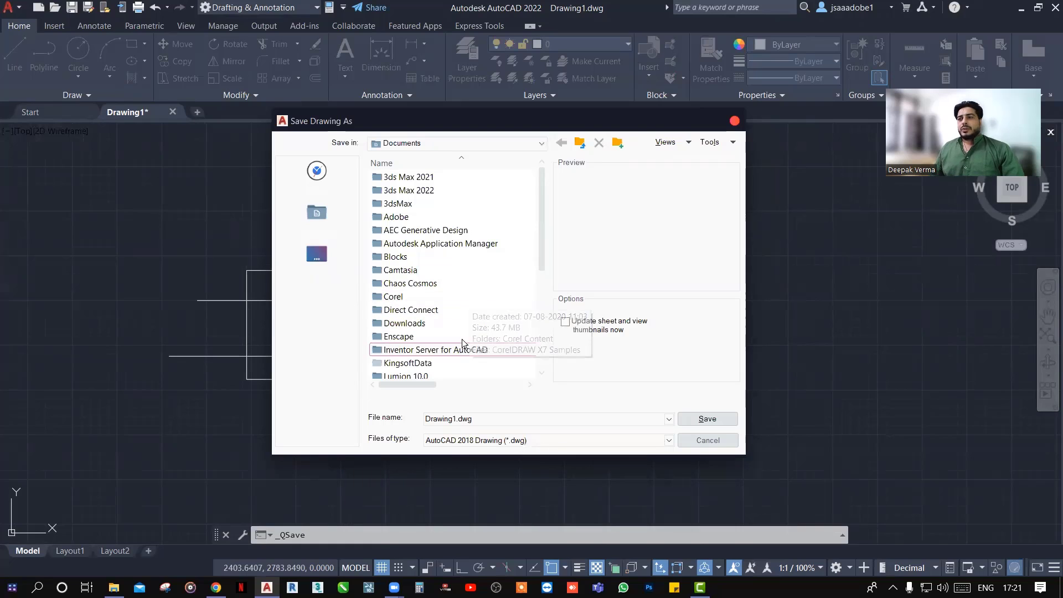
left_click(734, 121)
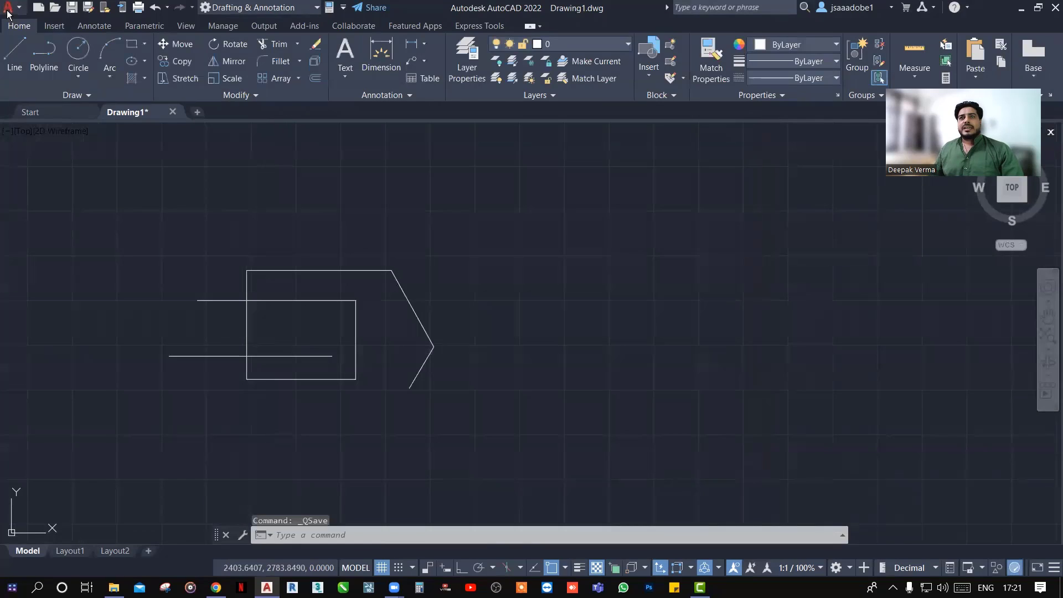
left_click(8, 7)
left_click(41, 144)
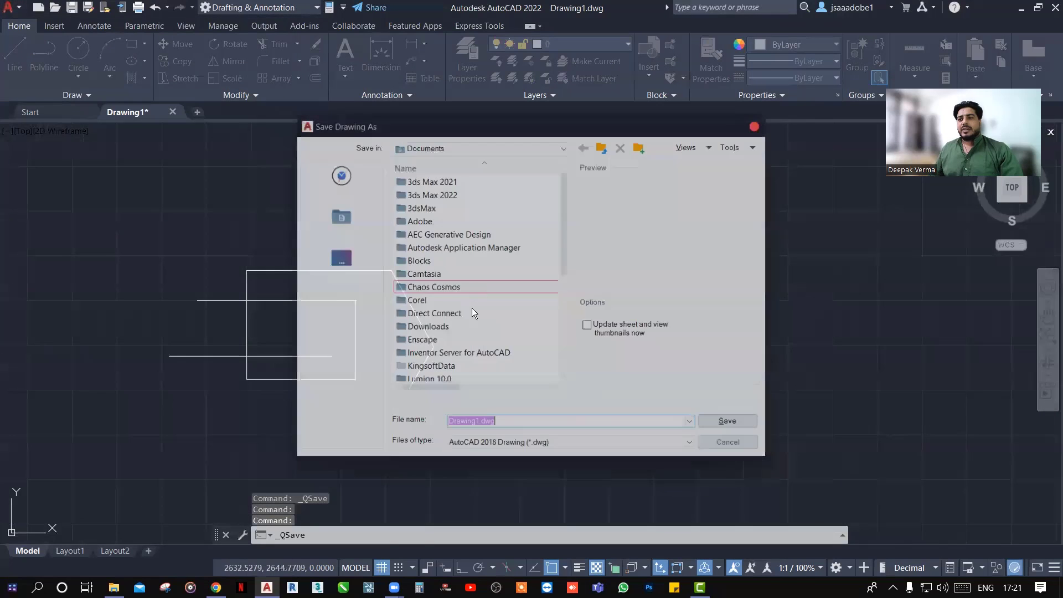
left_click(508, 444)
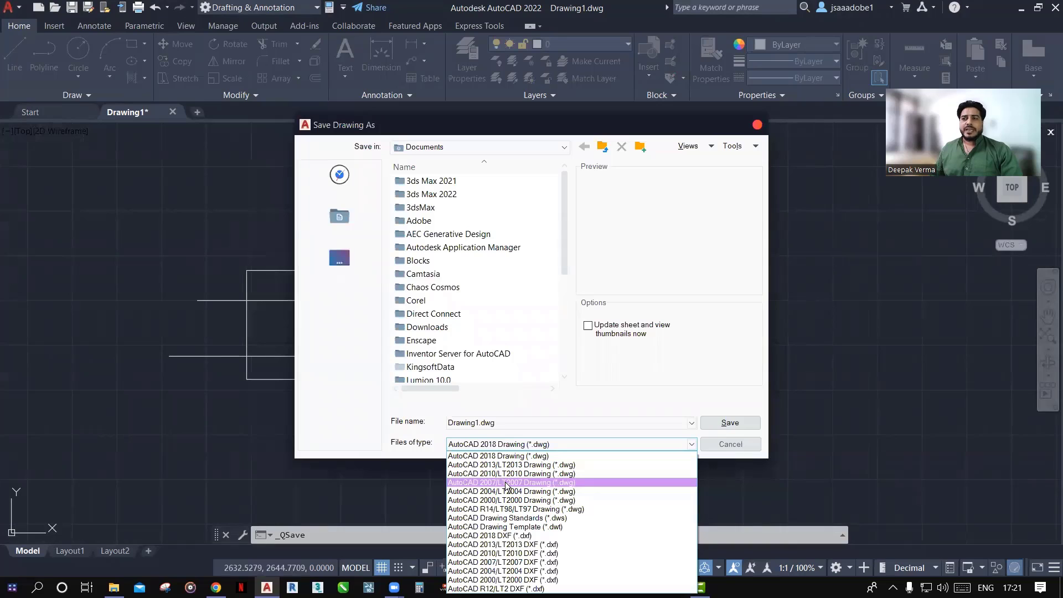
left_click(556, 400)
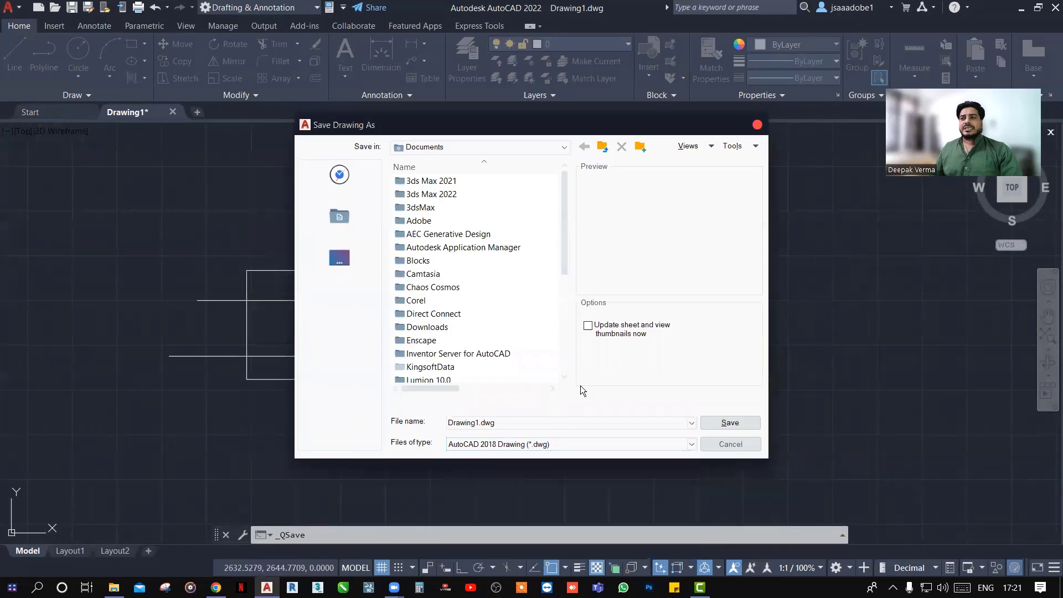
left_click(757, 131)
Step: In Options > Open and Save, set the default Save as format to AutoCAD 2007/LT2007 Drawing
right_click(481, 196)
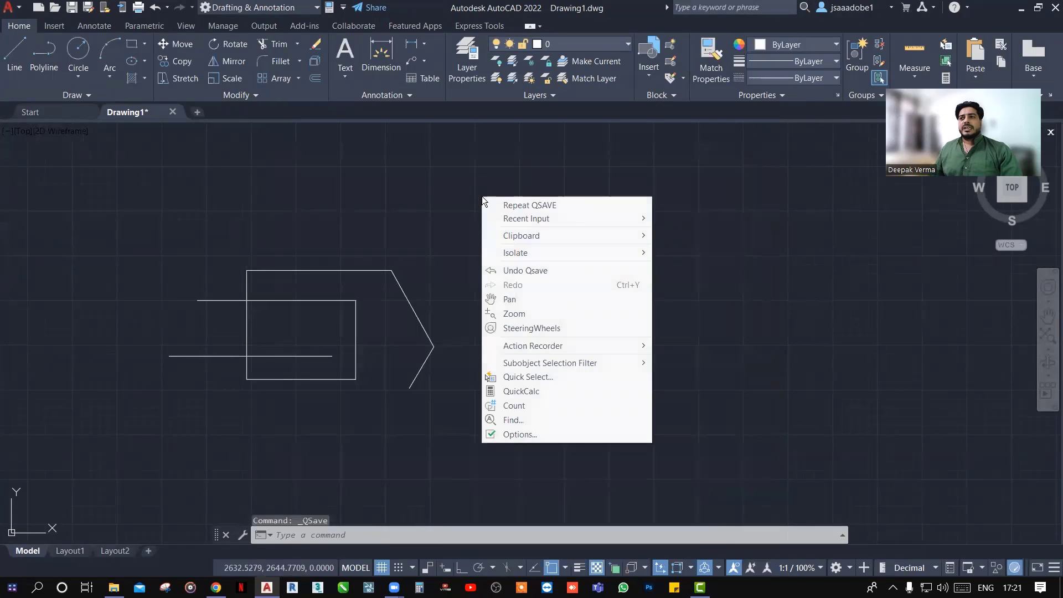
left_click(509, 432)
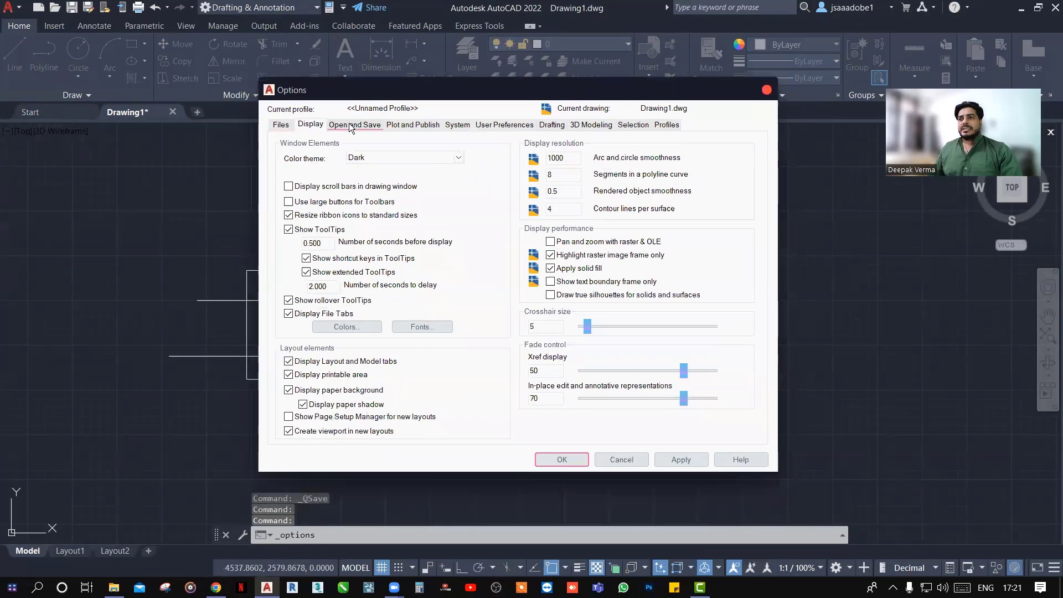
left_click(349, 125)
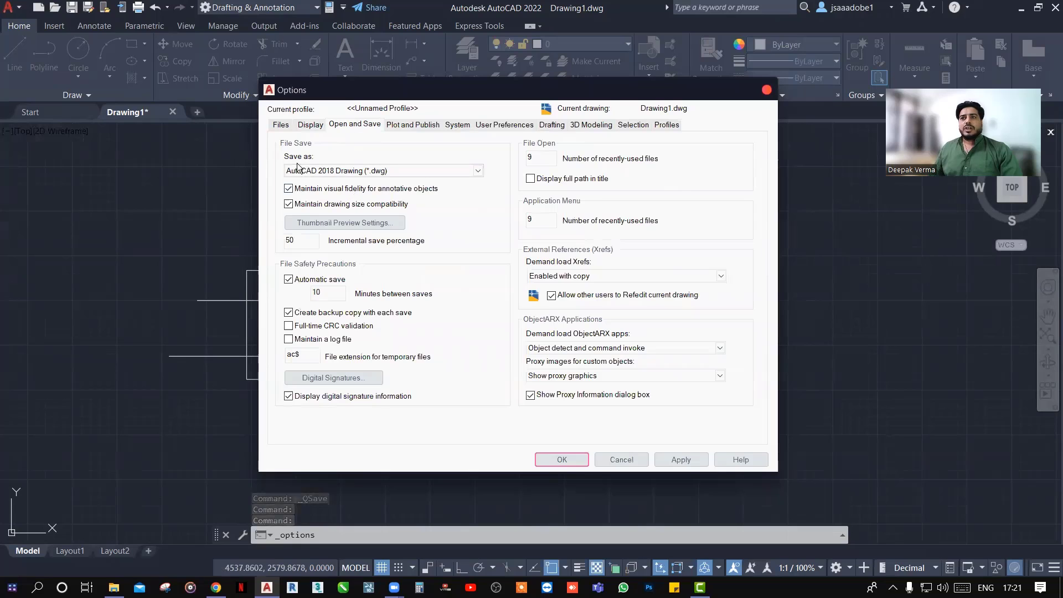
left_click(354, 171)
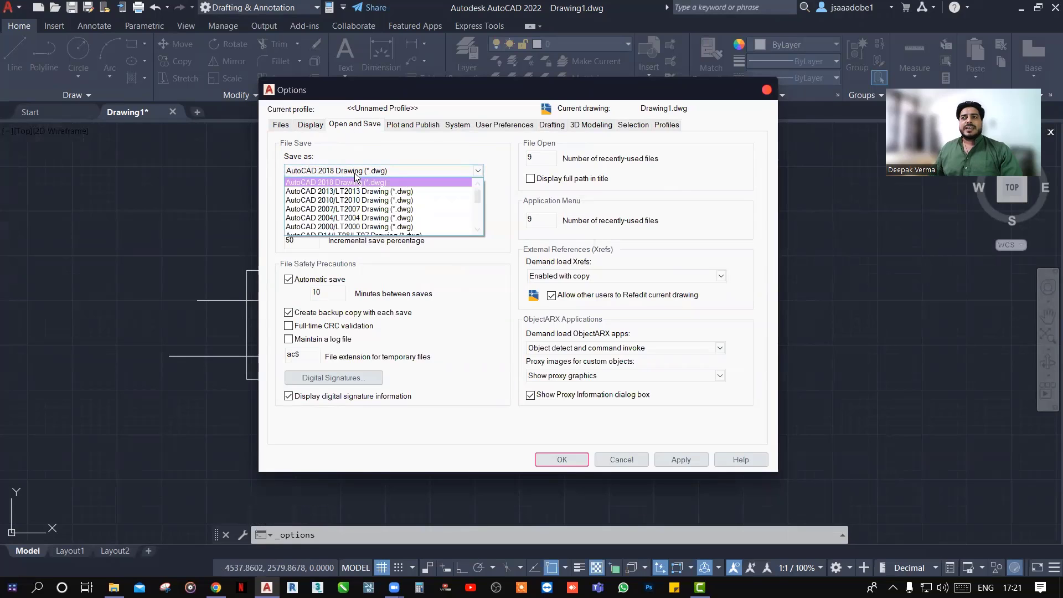
scroll(351, 201, "down", 1)
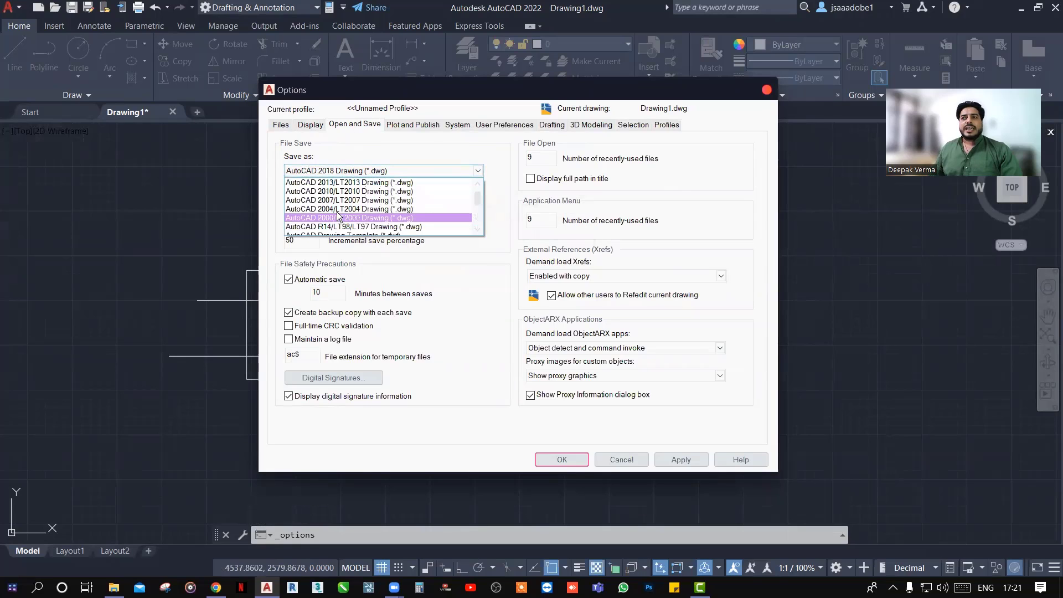
left_click(370, 201)
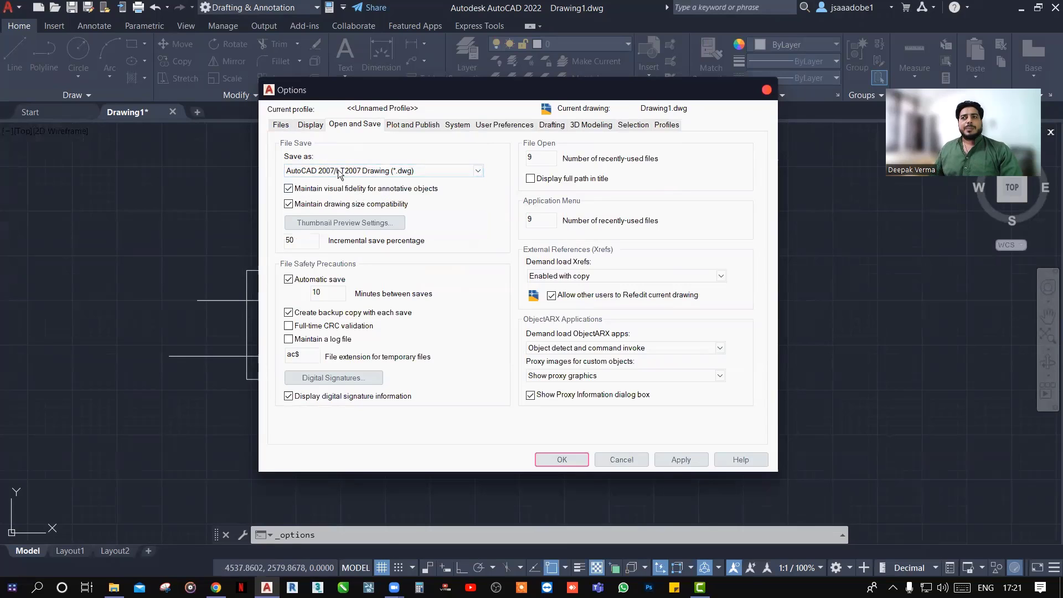
left_click(554, 461)
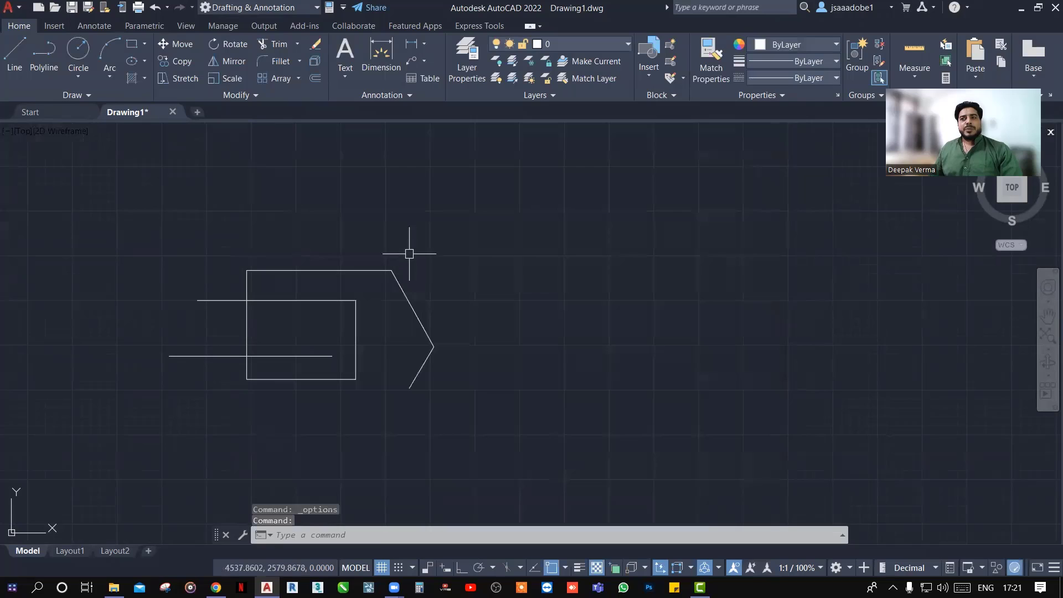
Step: Check in the Save As dialog that the file type is 2007/LT2007, then close it unsaved
left_click(8, 7)
left_click(50, 145)
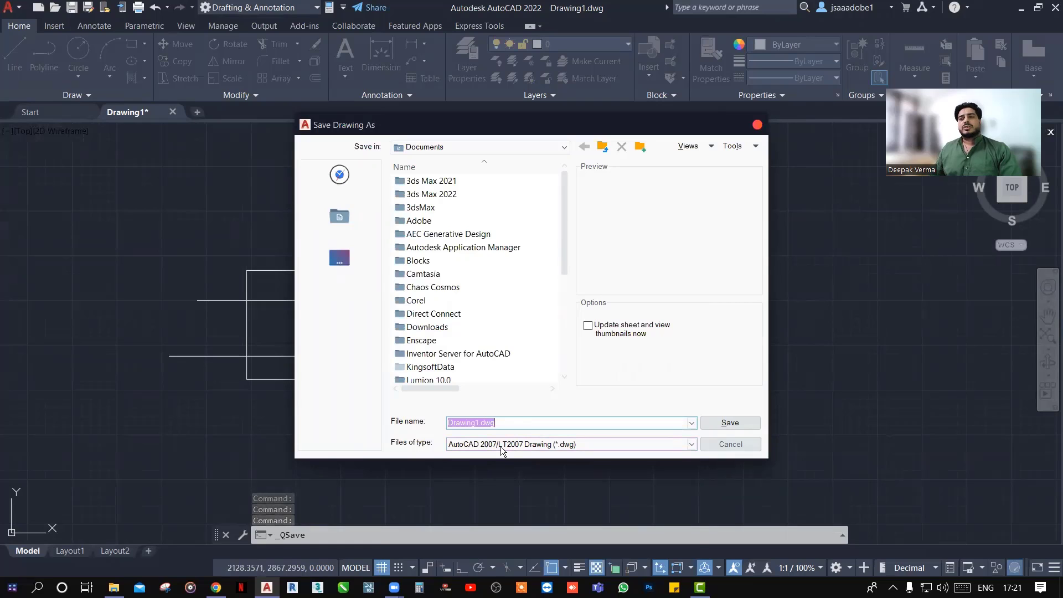
left_click(501, 450)
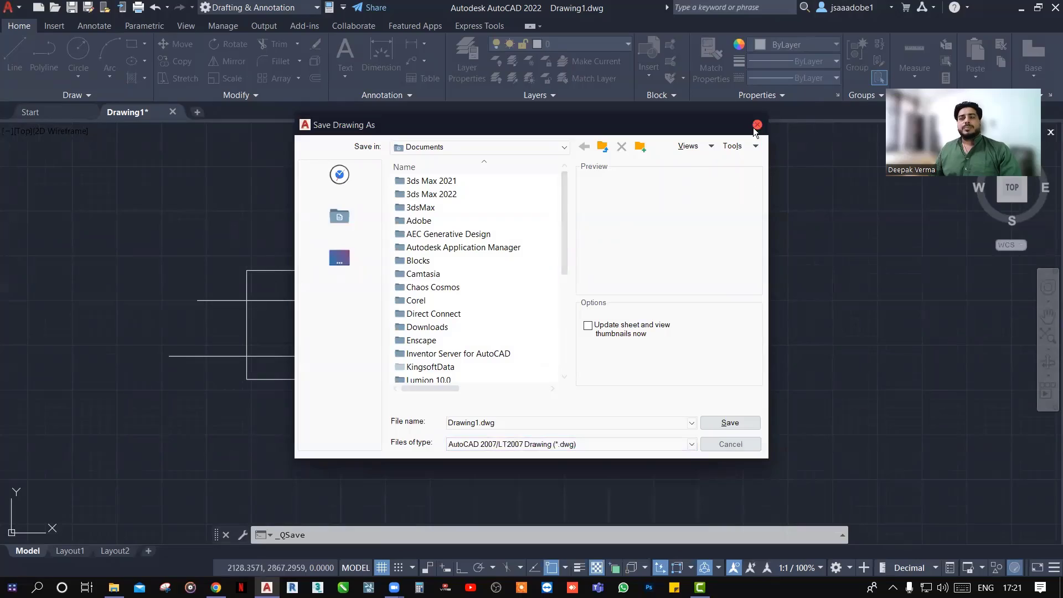
left_click(757, 125)
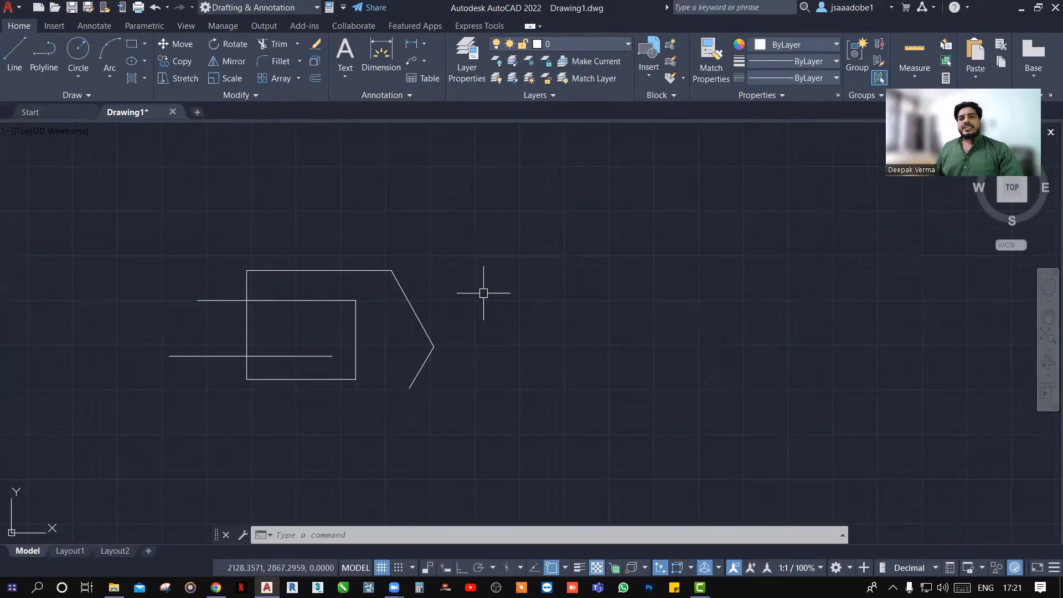
middle_click_drag(483, 294, 474, 294)
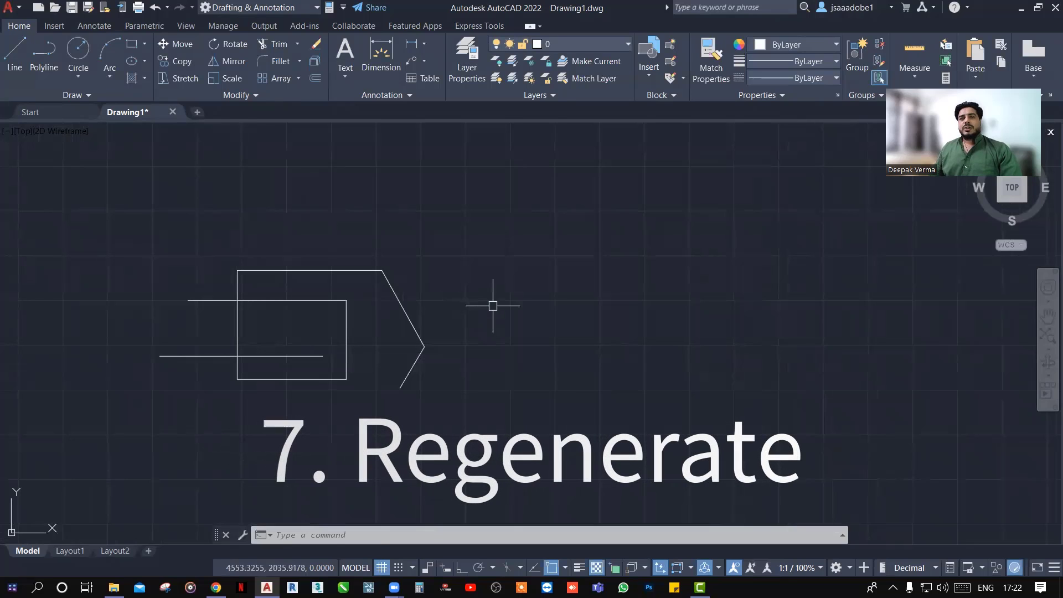
middle_click_drag(317, 329, 511, 331)
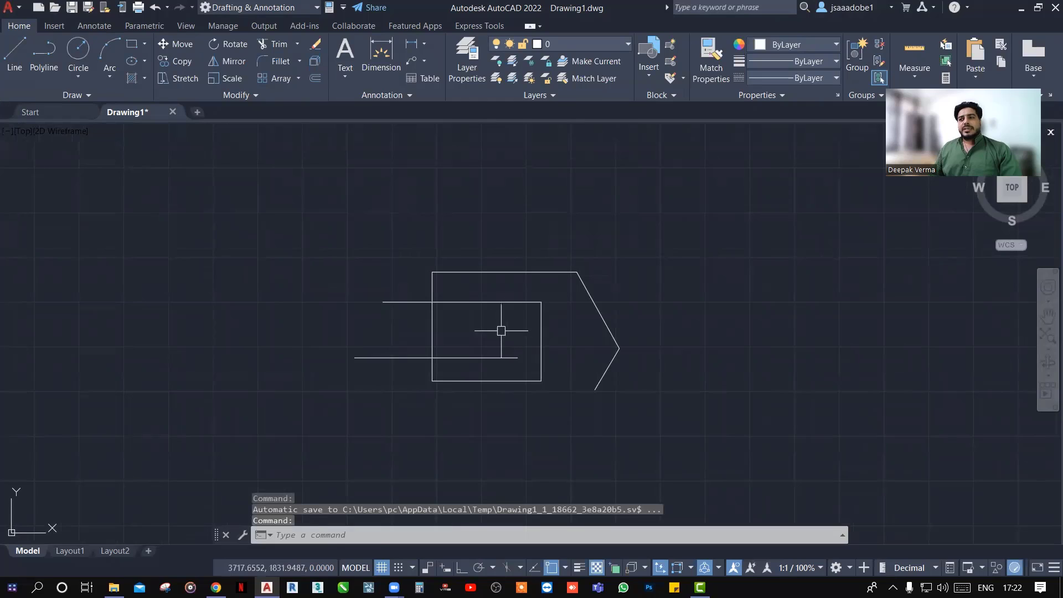
scroll(505, 340, "up", 2)
scroll(508, 345, "up", 2)
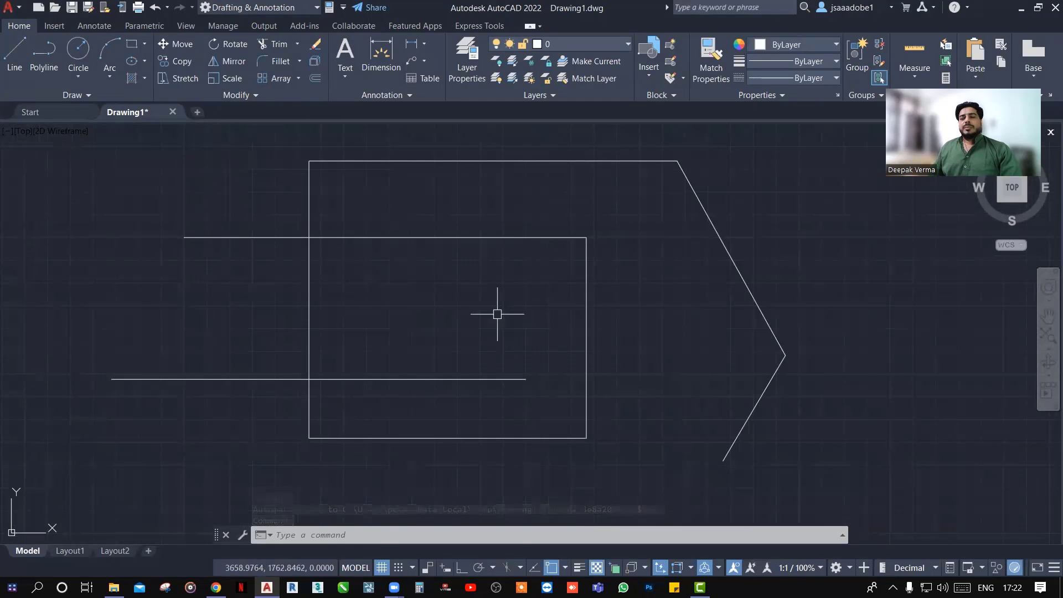
scroll(497, 314, "down", 2)
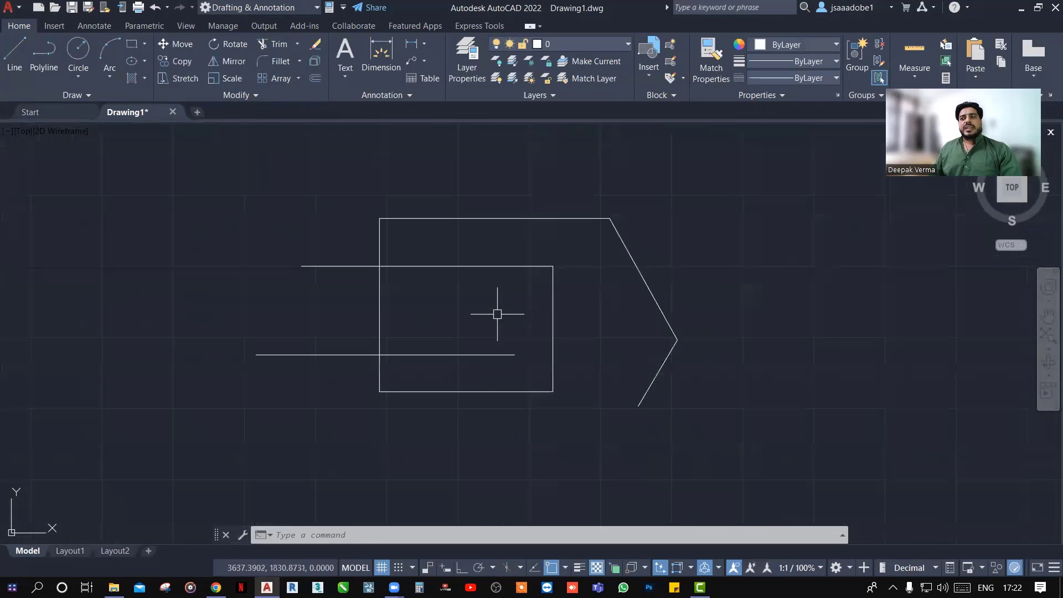
middle_click_drag(477, 307, 476, 308)
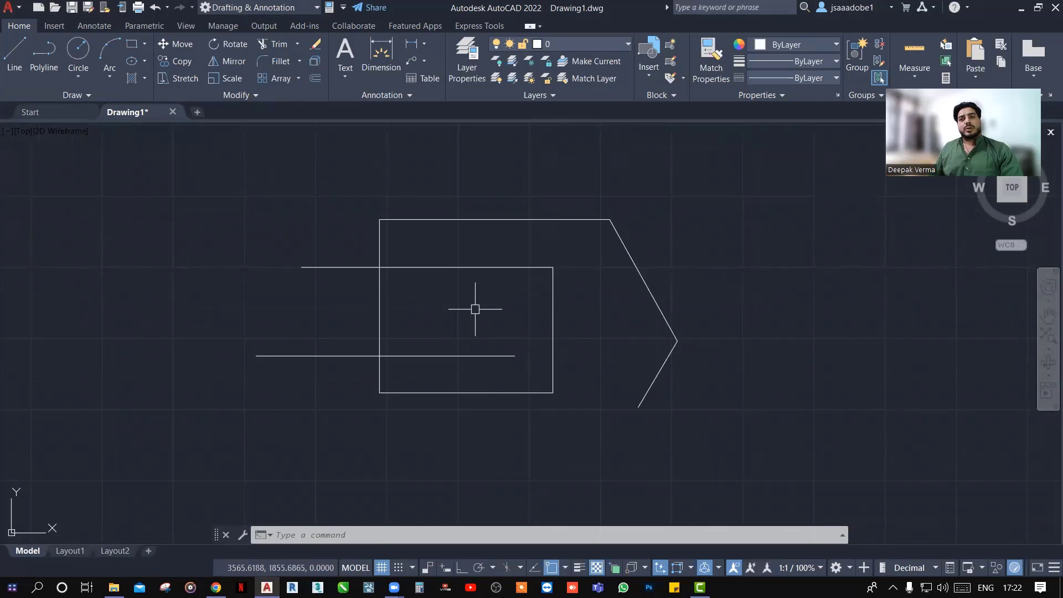
mouse_move(519, 322)
middle_mouse_down()
mouse_move(185, 323)
mouse_move(799, 344)
mouse_move(560, 149)
mouse_move(531, 412)
mouse_move(543, 306)
middle_mouse_up()
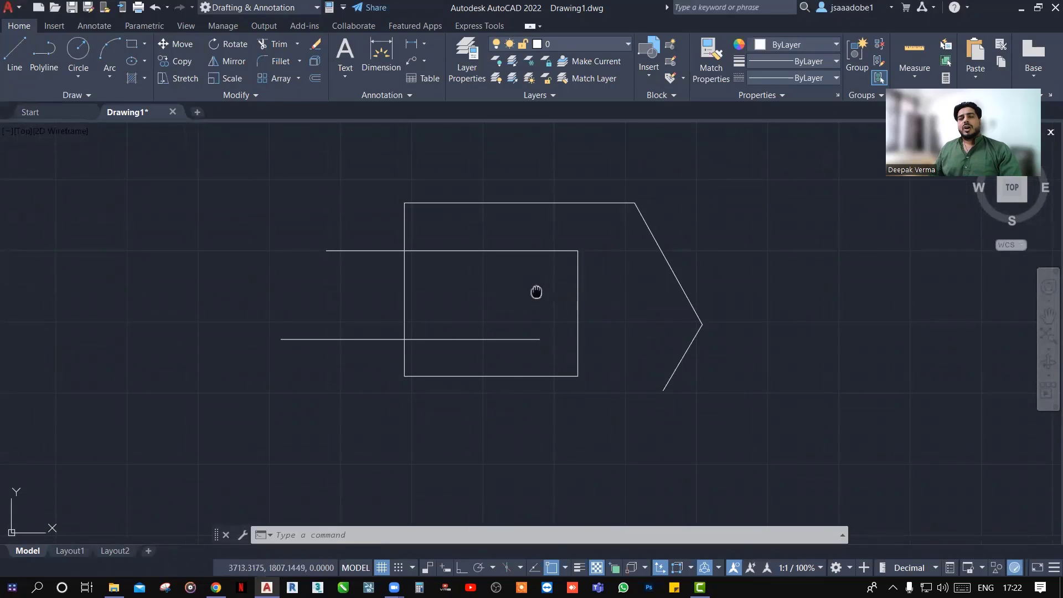
middle_click_drag(537, 292, 536, 291)
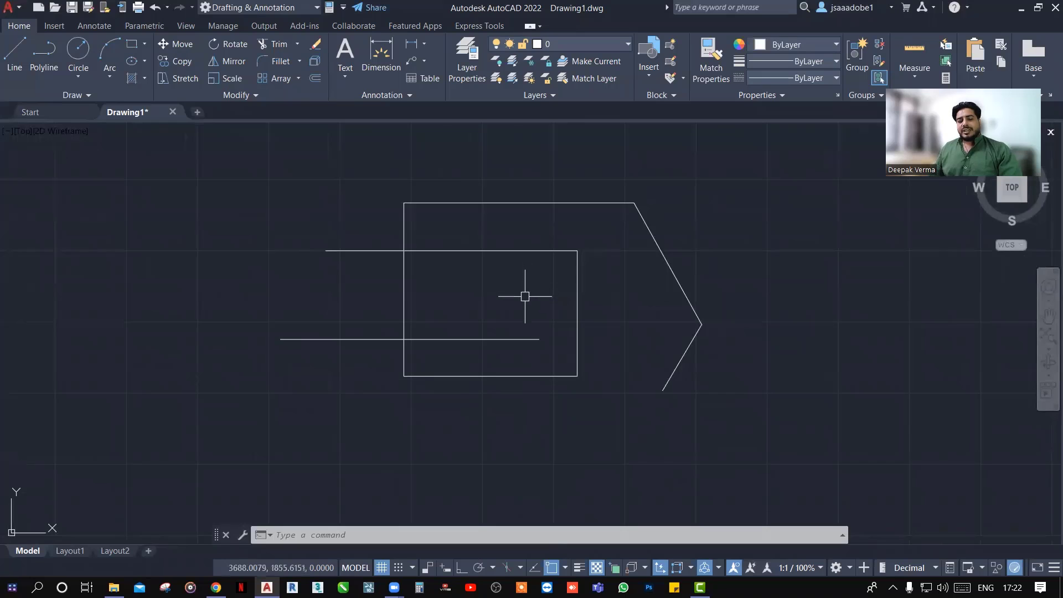
type("c")
key("Return")
Step: Draw a circle to the left of the existing shapes, then cancel the pending circle command
middle_click_drag(474, 303, 585, 298)
left_click(304, 289)
left_click(304, 309)
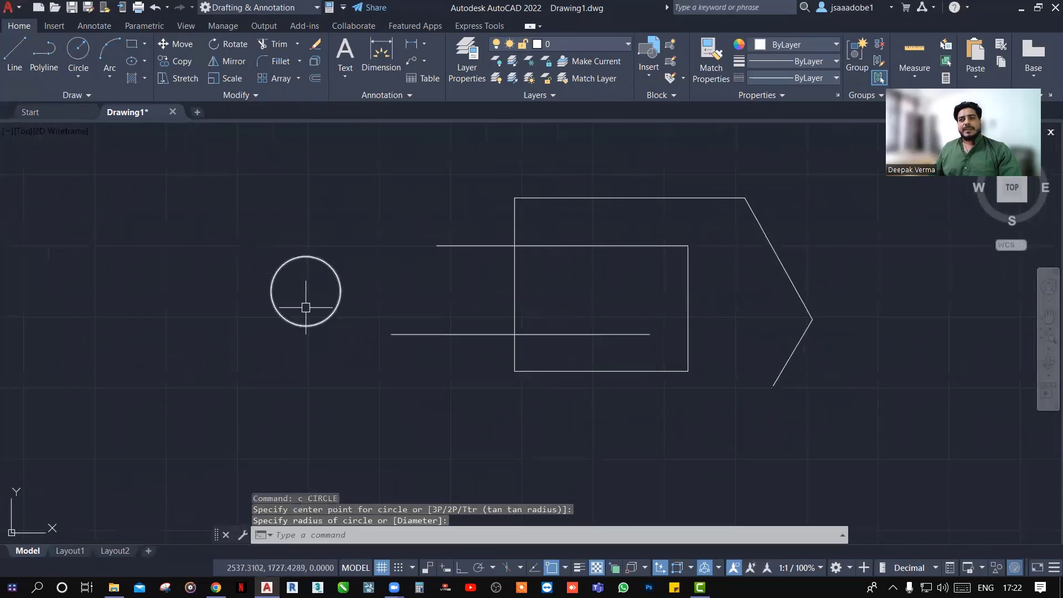
middle_click_drag(304, 308, 404, 332)
scroll(407, 339, "down", 4)
scroll(407, 339, "up", 4)
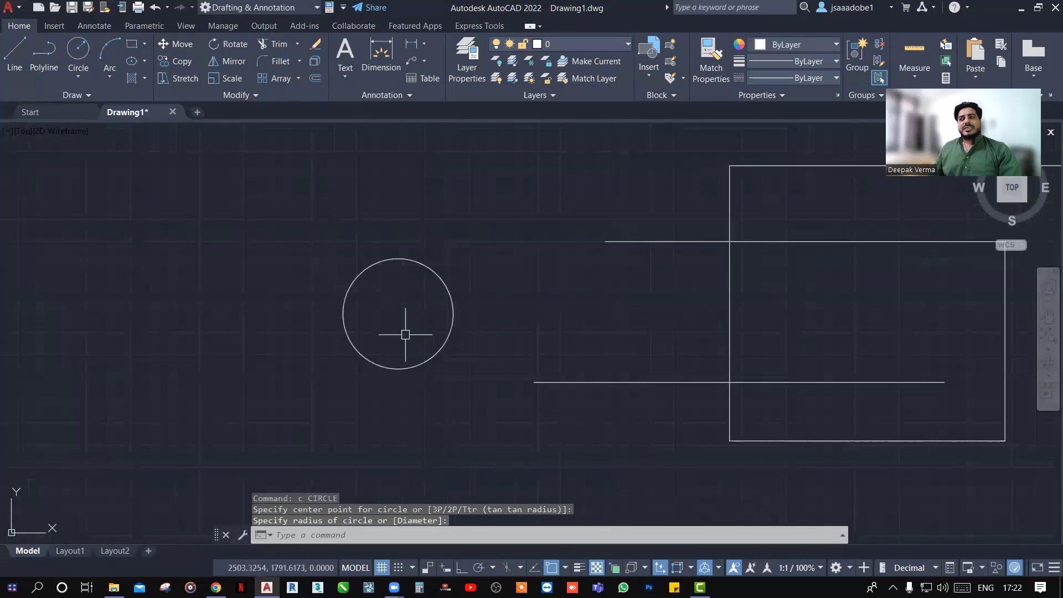
scroll(403, 333, "up", 4)
middle_click_drag(375, 288, 447, 332)
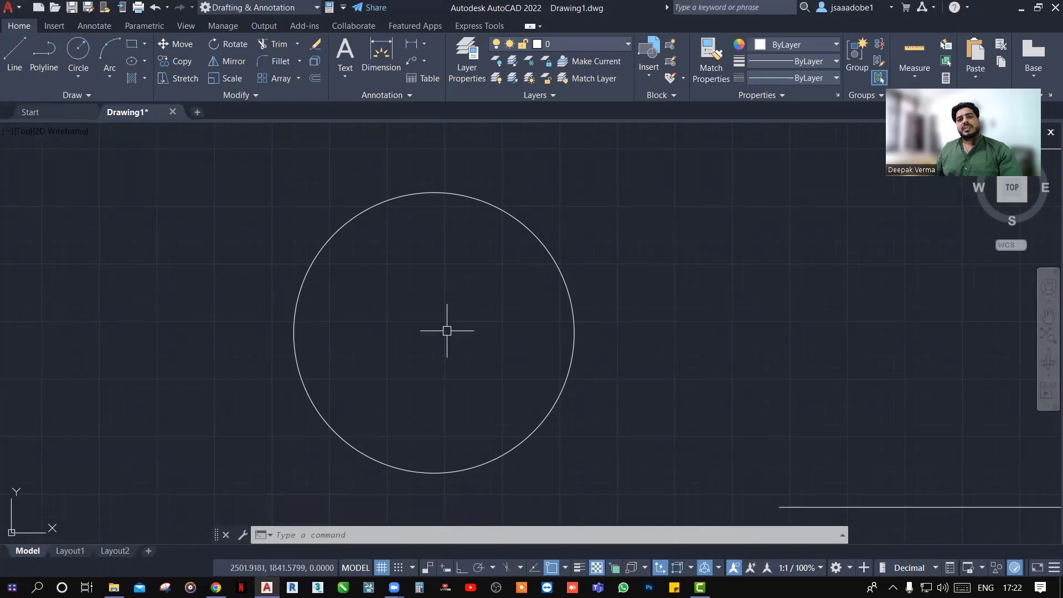
scroll(447, 330, "down", 5)
middle_click_drag(510, 347, 334, 330)
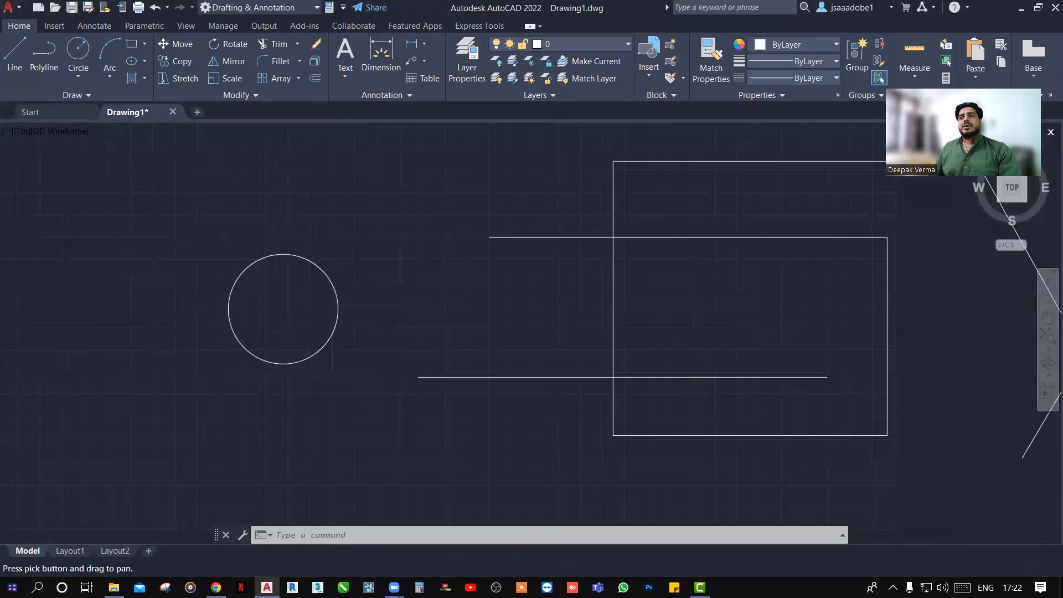
scroll(473, 336, "down", 2)
middle_click_drag(472, 336, 454, 343)
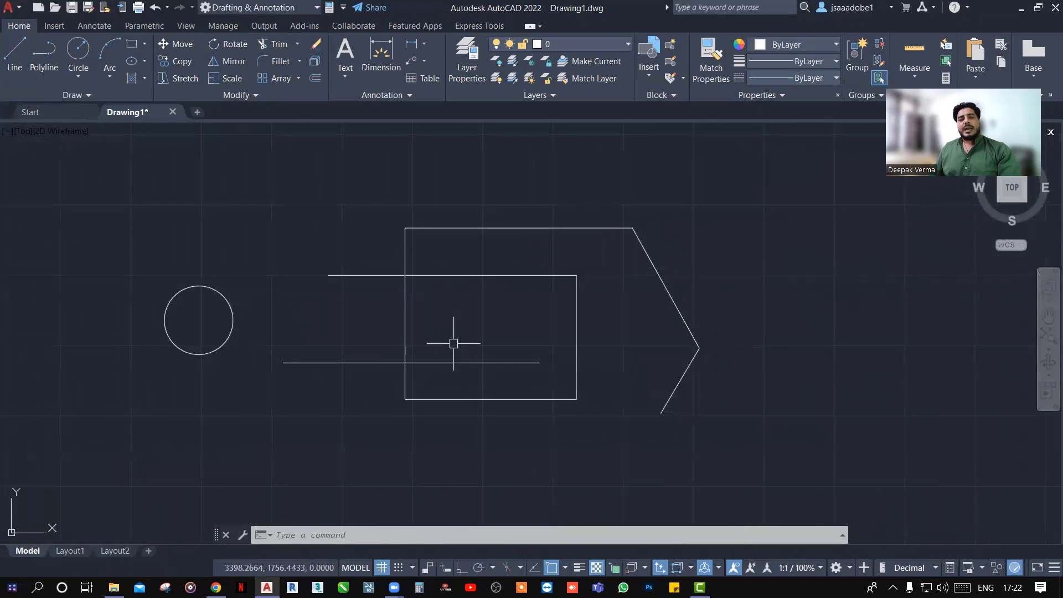
key("Escape")
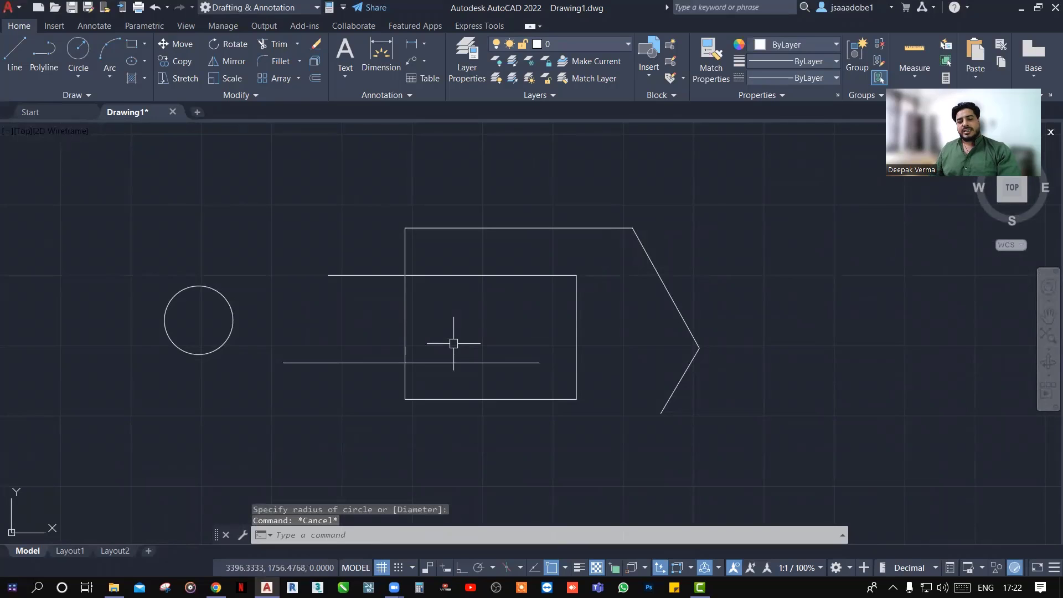
Step: Regenerate the drawing twice with RE (REGEN), then close the command line window
type("re")
key("Return")
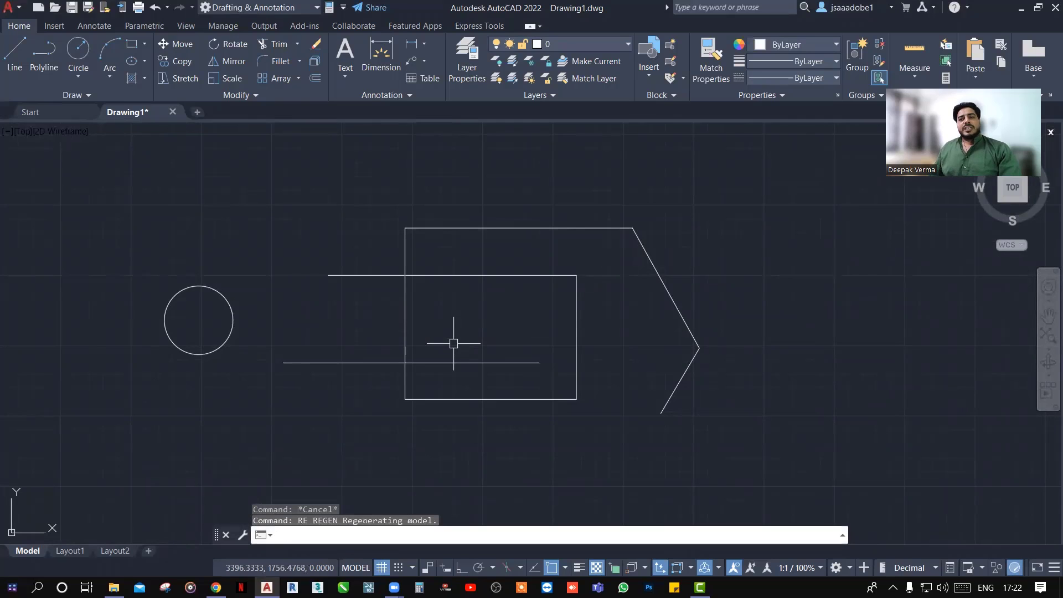
middle_click_drag(451, 340, 455, 347)
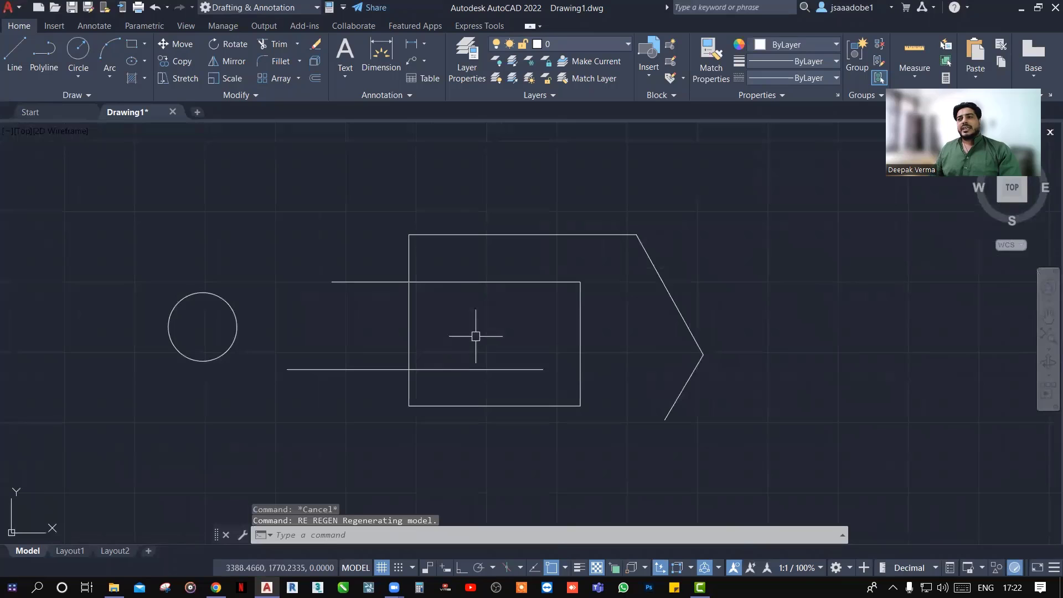
middle_click_drag(530, 327, 487, 334)
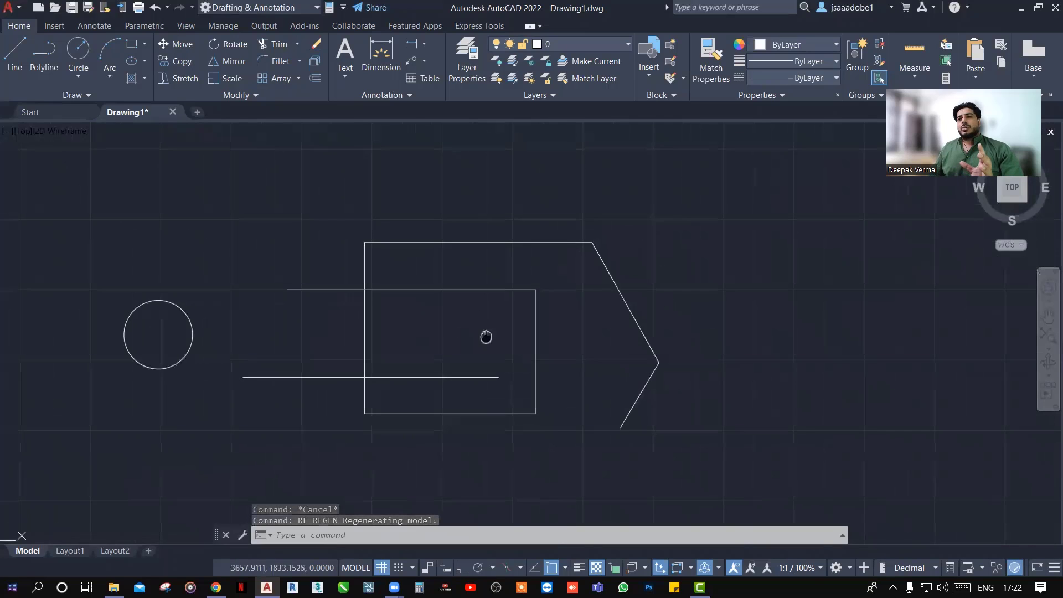
scroll(483, 336, "up", 2)
scroll(483, 336, "down", 2)
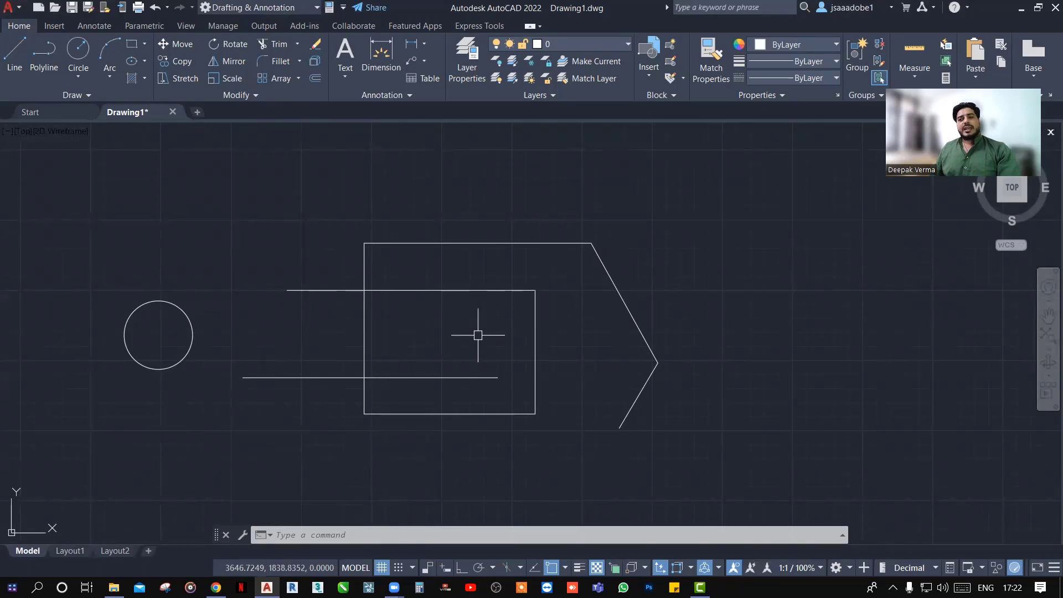
type("re")
key("Return")
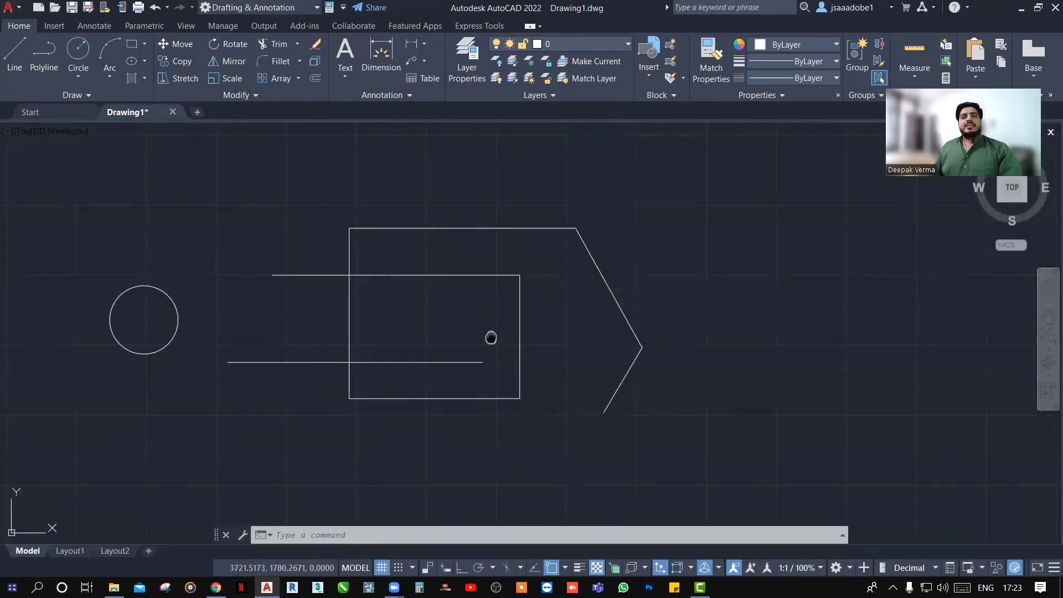
middle_click_drag(489, 337, 472, 311)
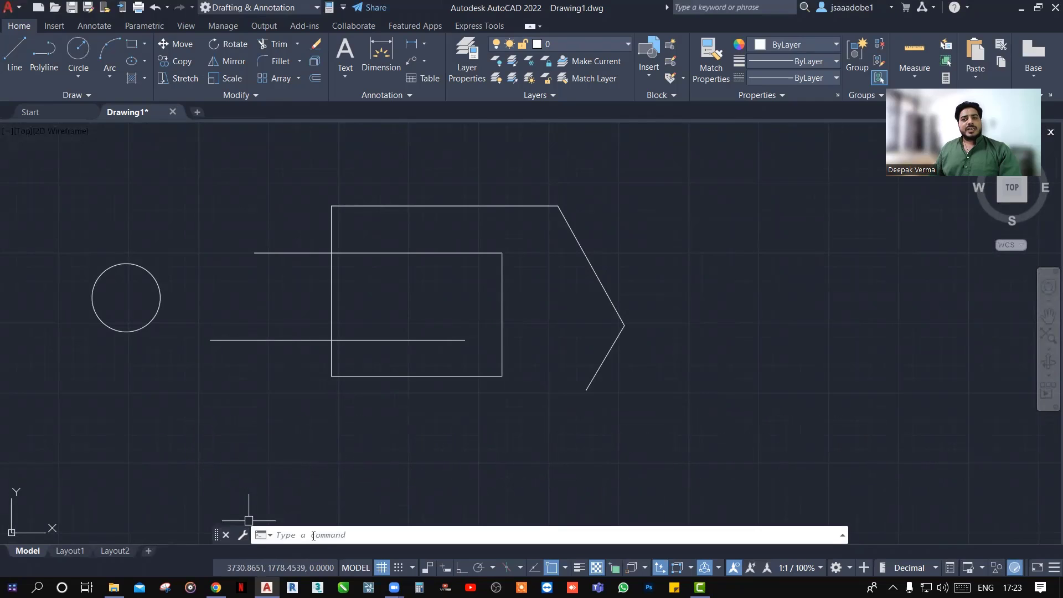
left_click(226, 535)
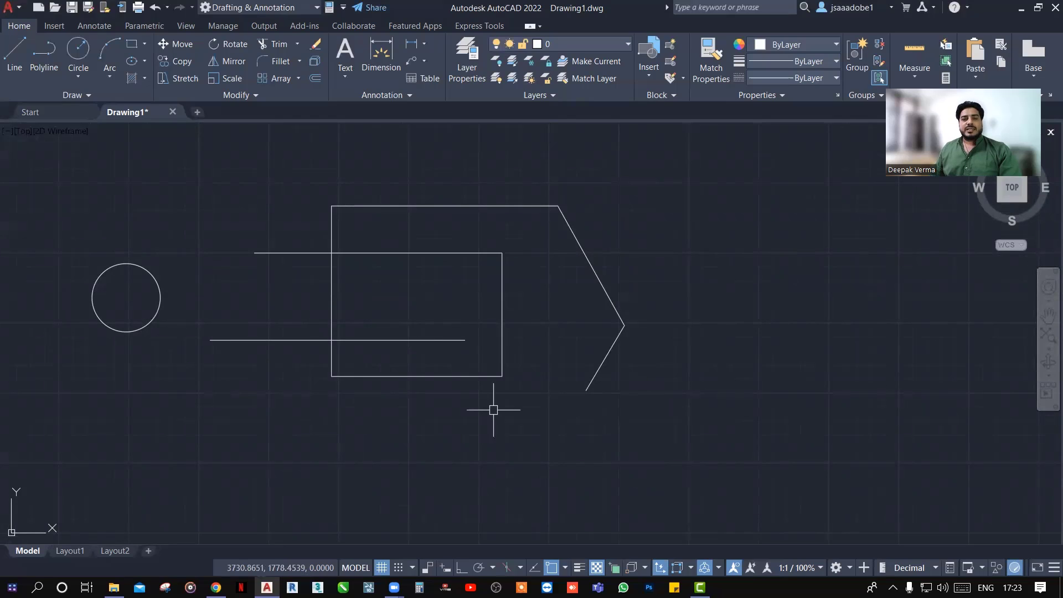
middle_click_drag(473, 385, 473, 394)
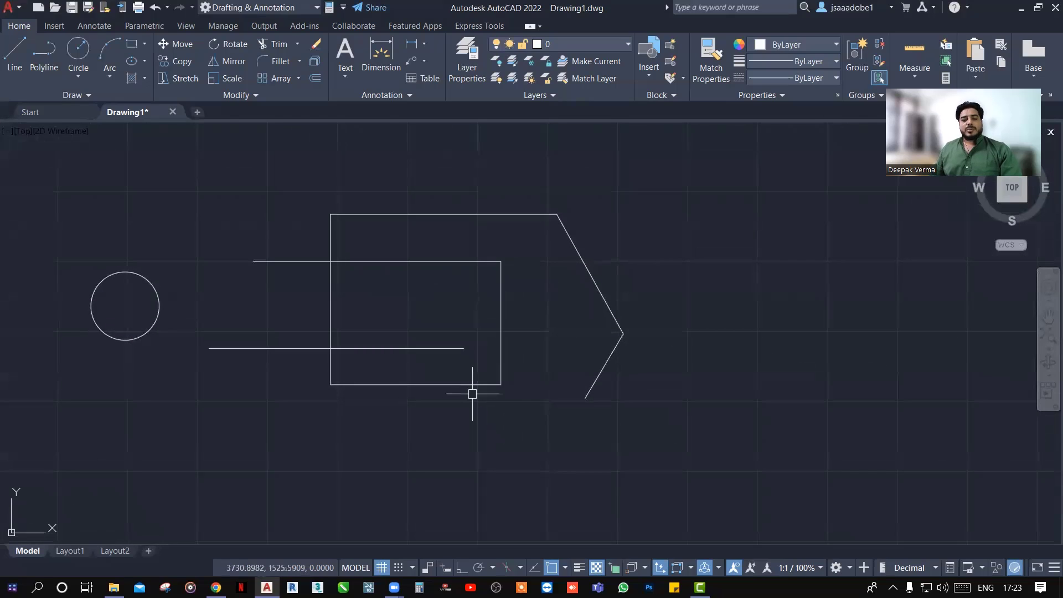
Step: Toggle the command line window with Ctrl+9 until it is shown again
key("ctrl+9")
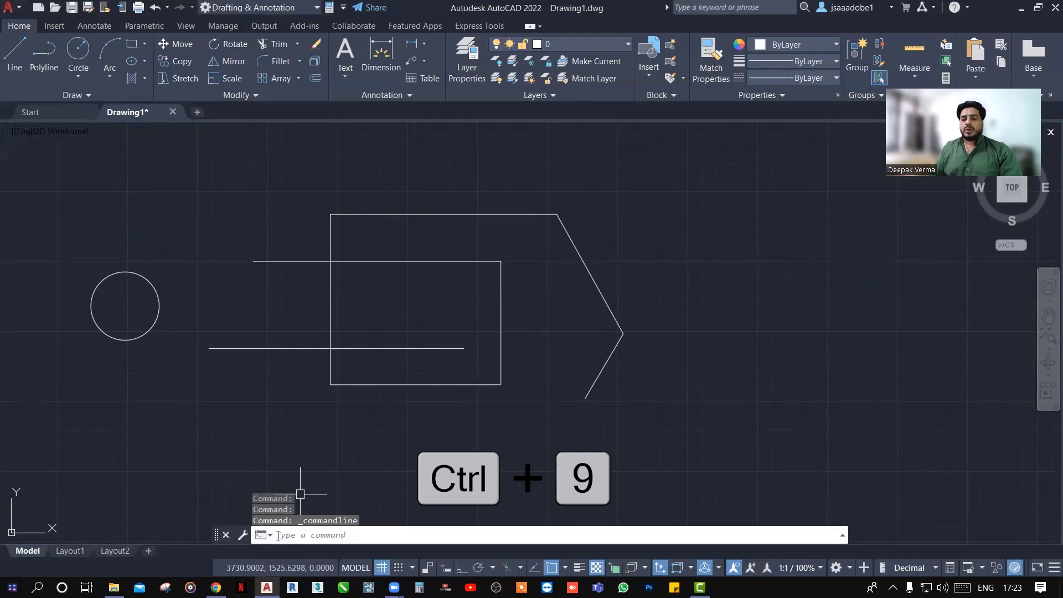
key("ctrl+9")
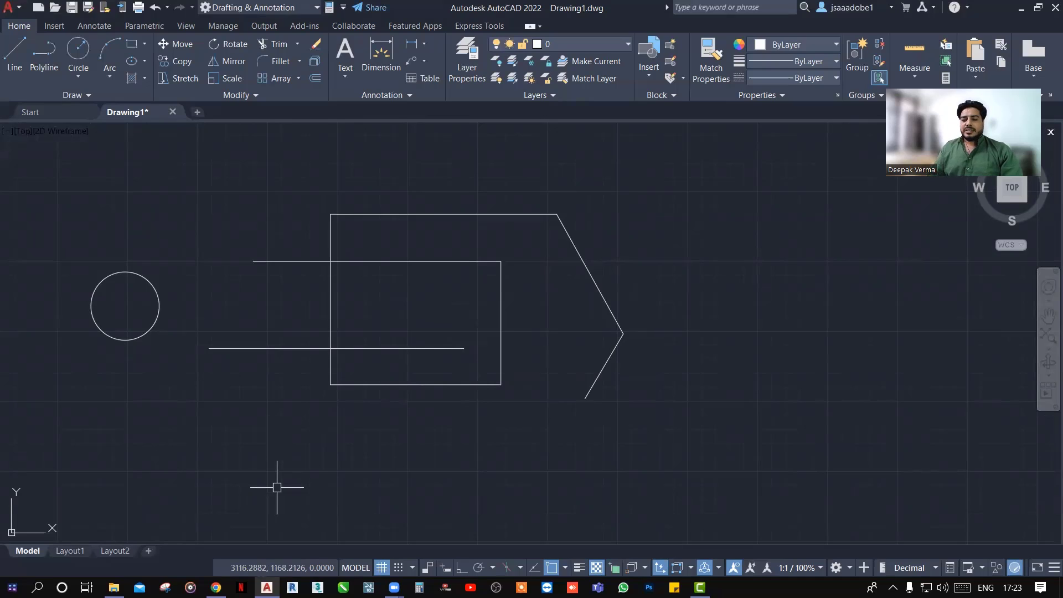
key("ctrl+9")
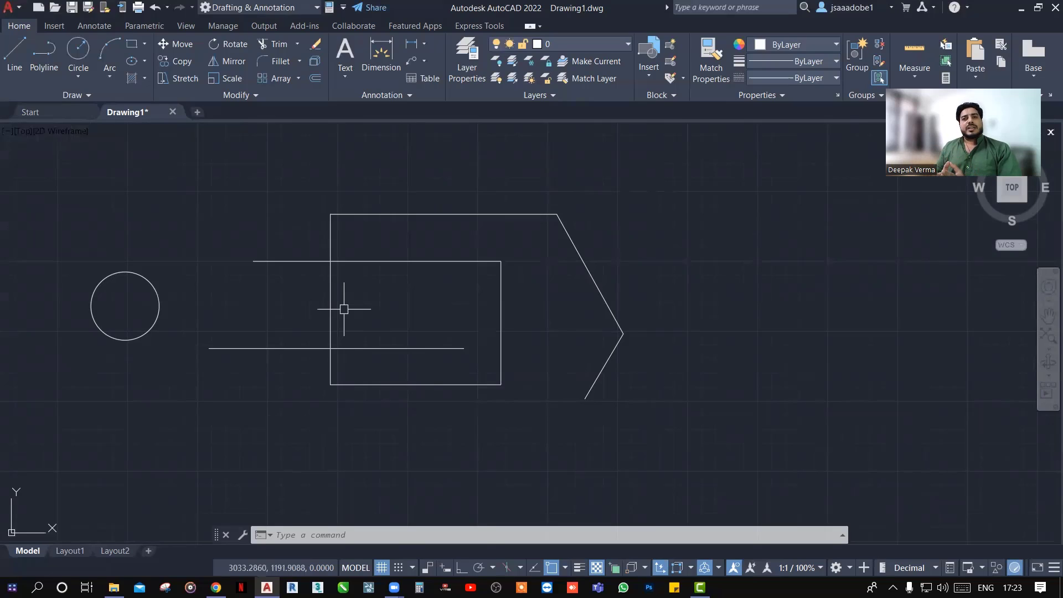
right_click(1015, 572)
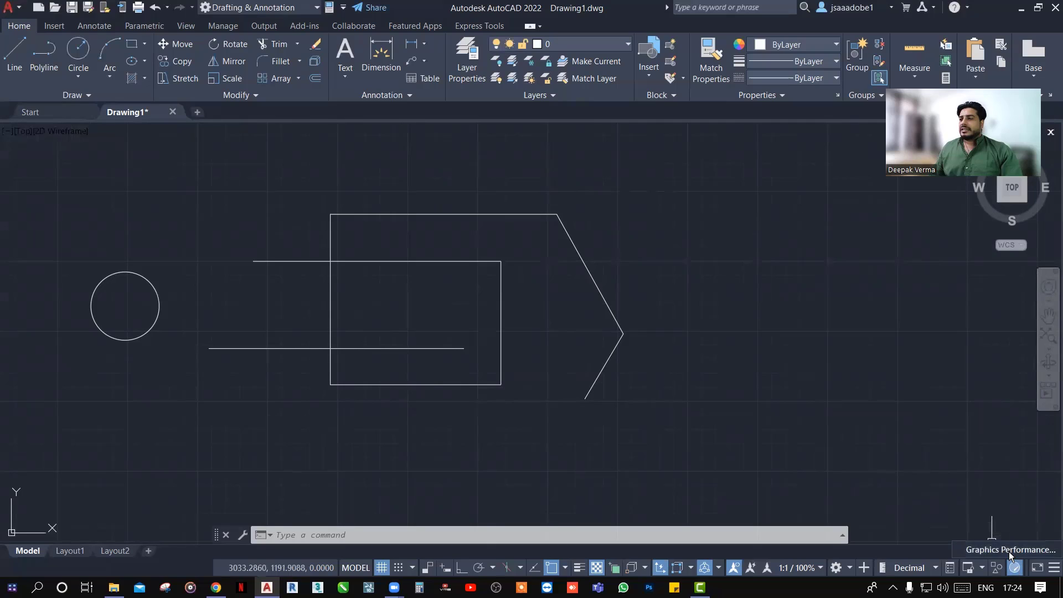
left_click(1009, 551)
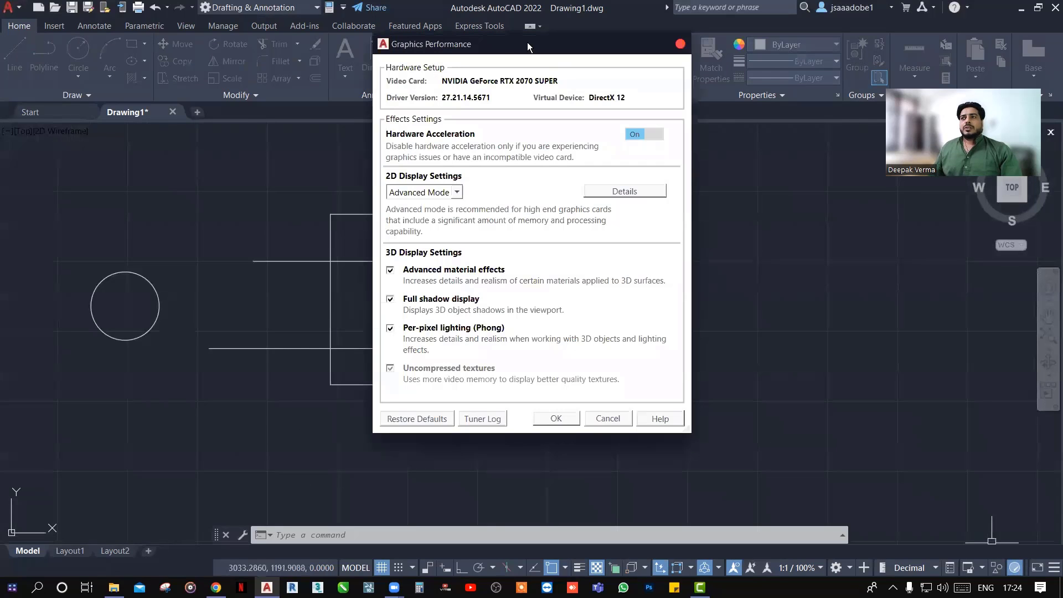
left_click_drag(528, 43, 473, 84)
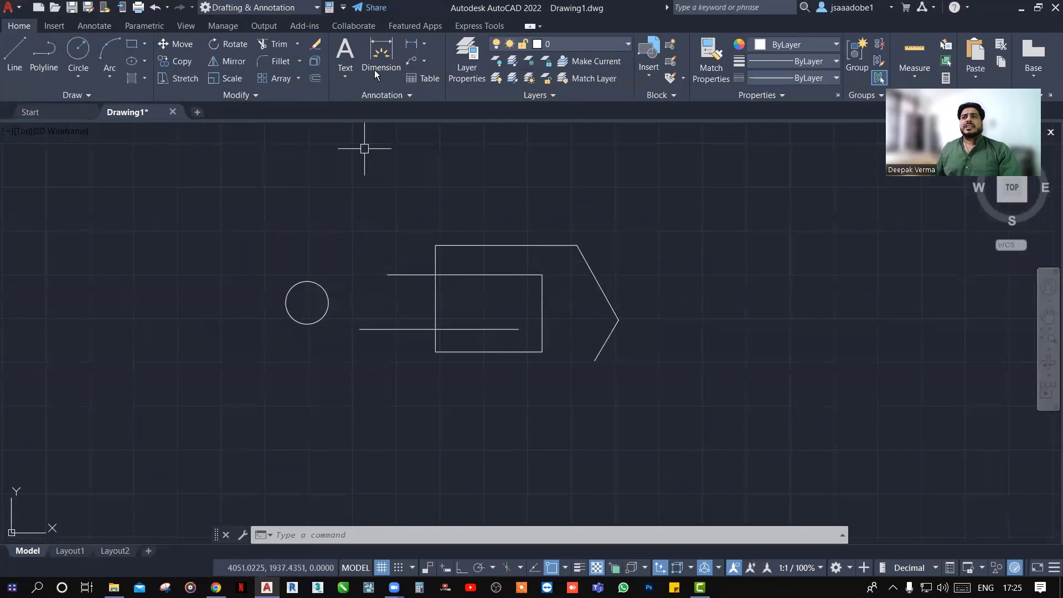
Step: Cycle the ribbon through panel buttons and panel titles down to Minimize to Tabs
left_click(527, 26)
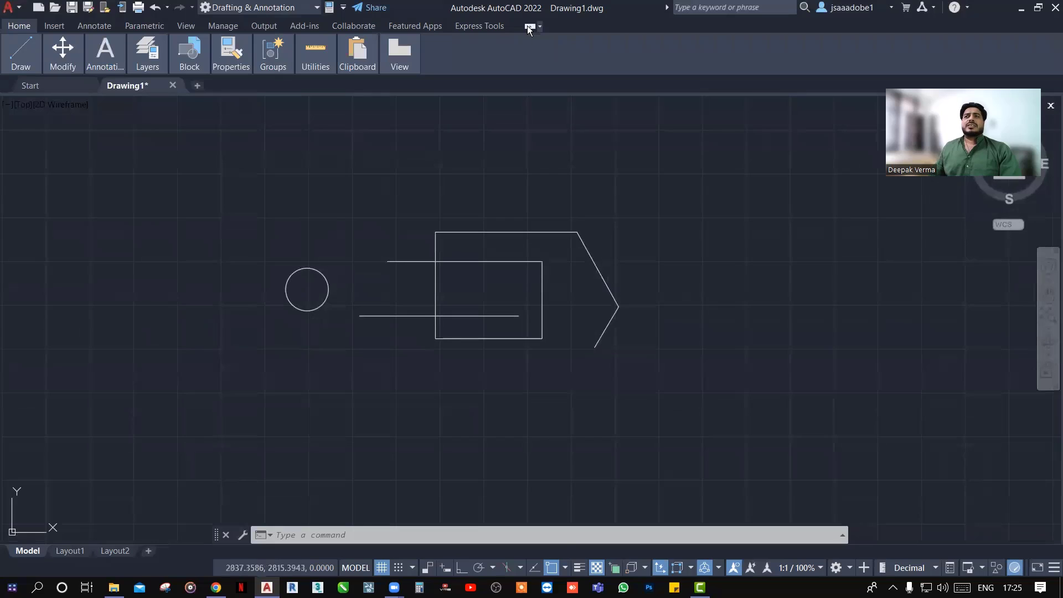
left_click(527, 26)
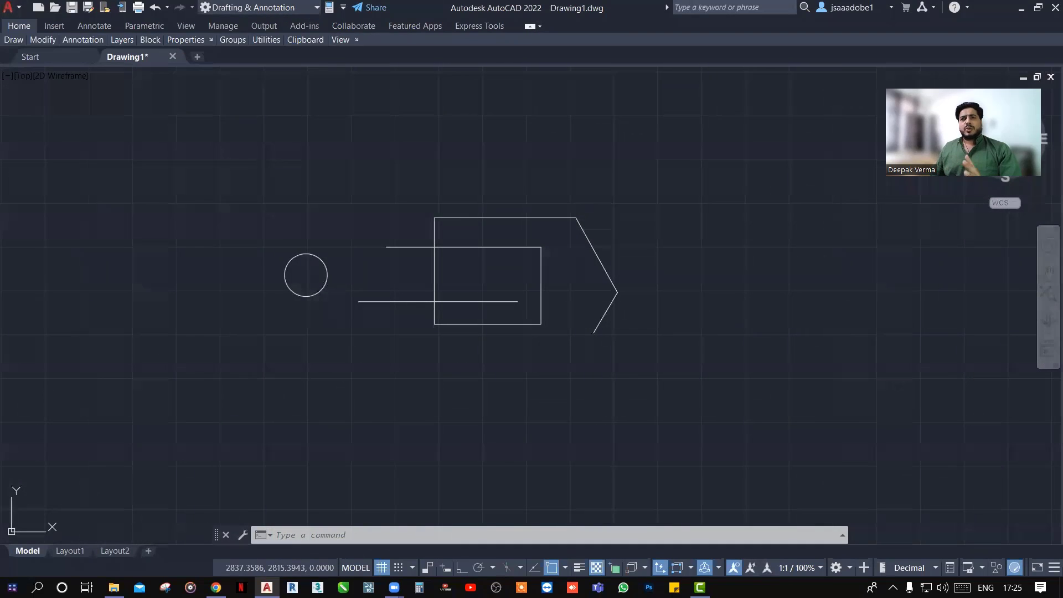
left_click(530, 27)
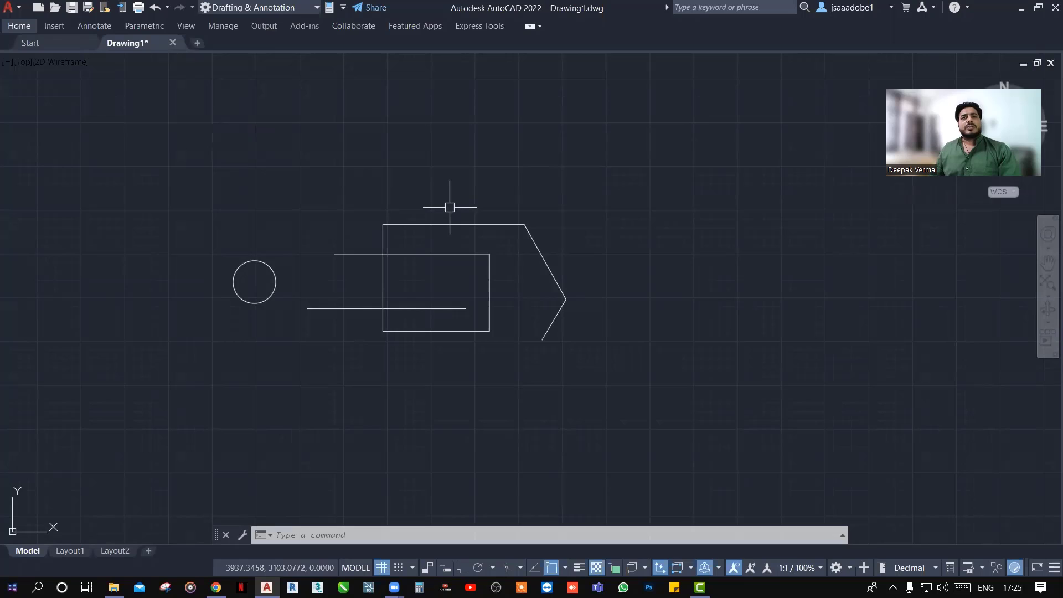
middle_click_drag(449, 207, 333, 200)
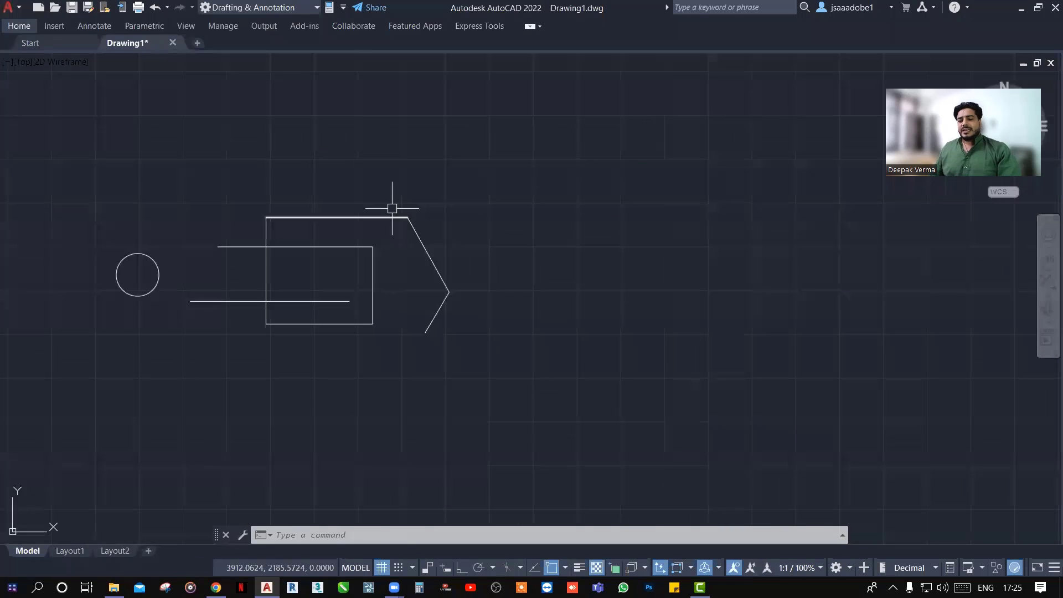
Step: Reset the current profile to system defaults on the Options Profiles tab (OP), confirming the reset
right_click(517, 168)
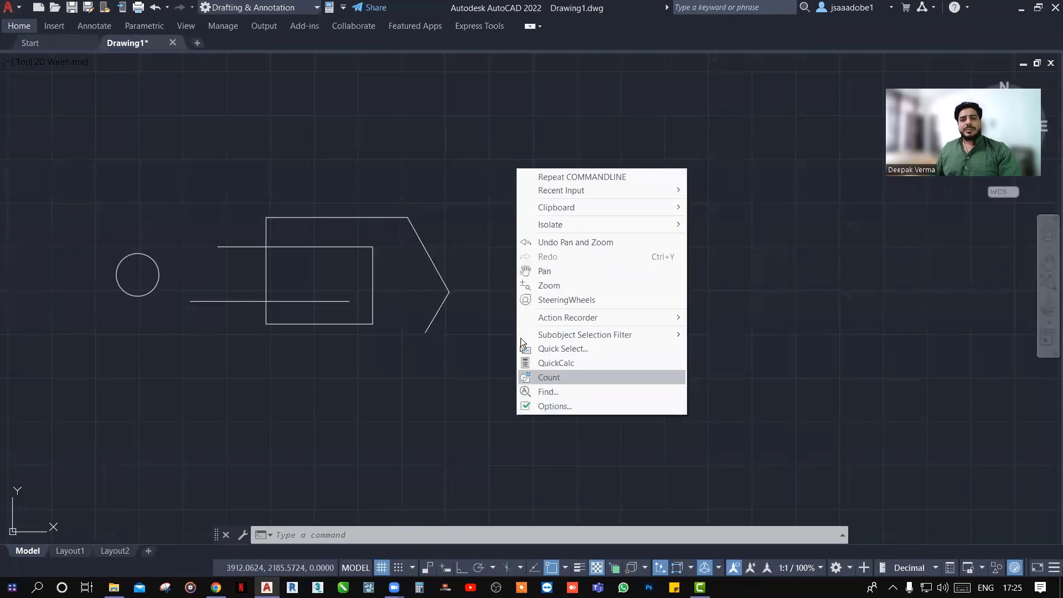
key("Escape")
type("OP")
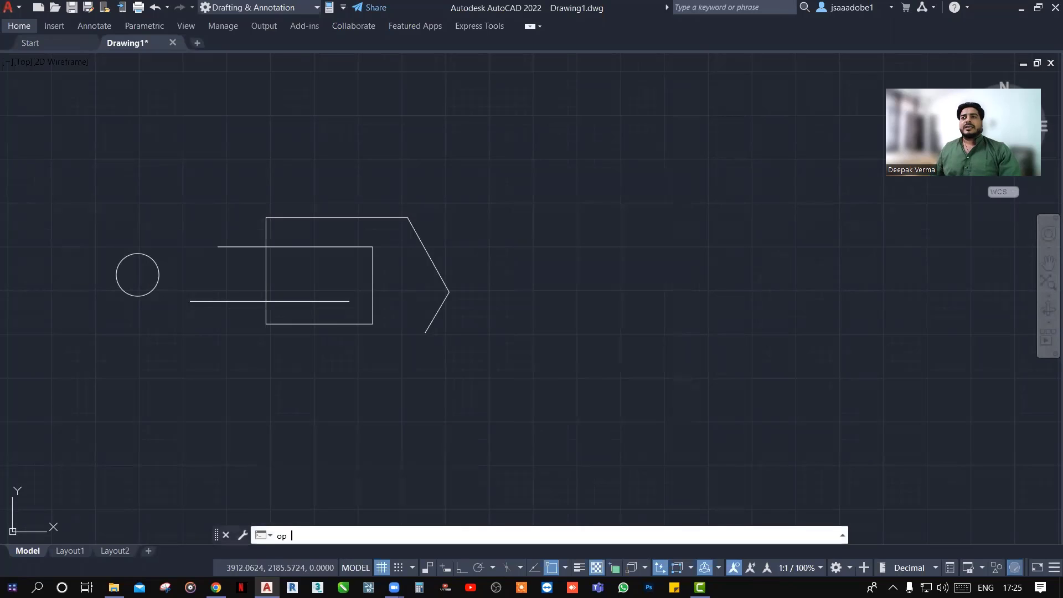
key("Return")
left_click_drag(540, 88, 522, 87)
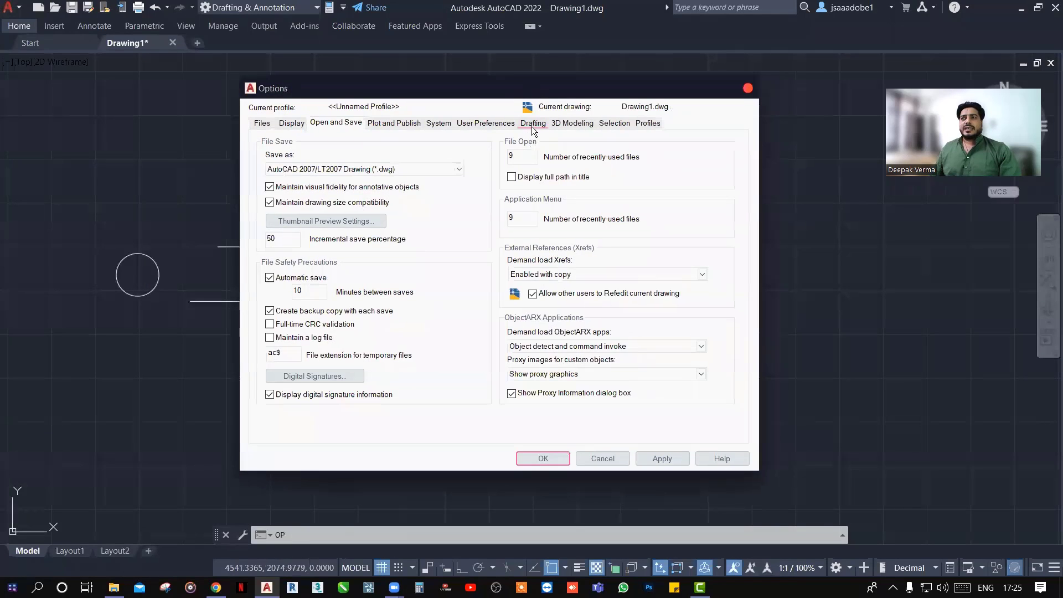
left_click(648, 123)
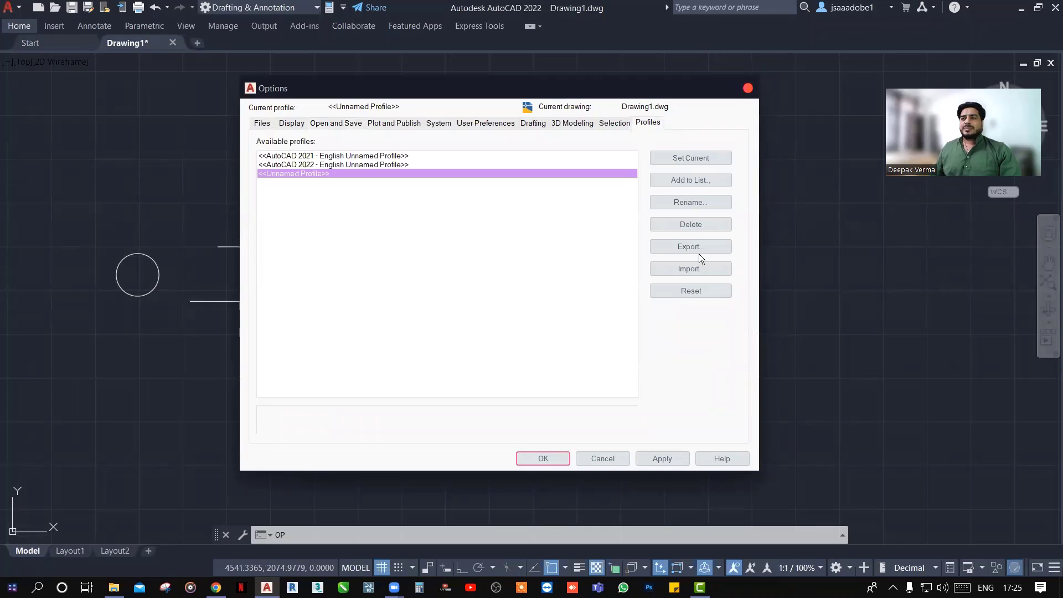
left_click(693, 292)
left_click(497, 318)
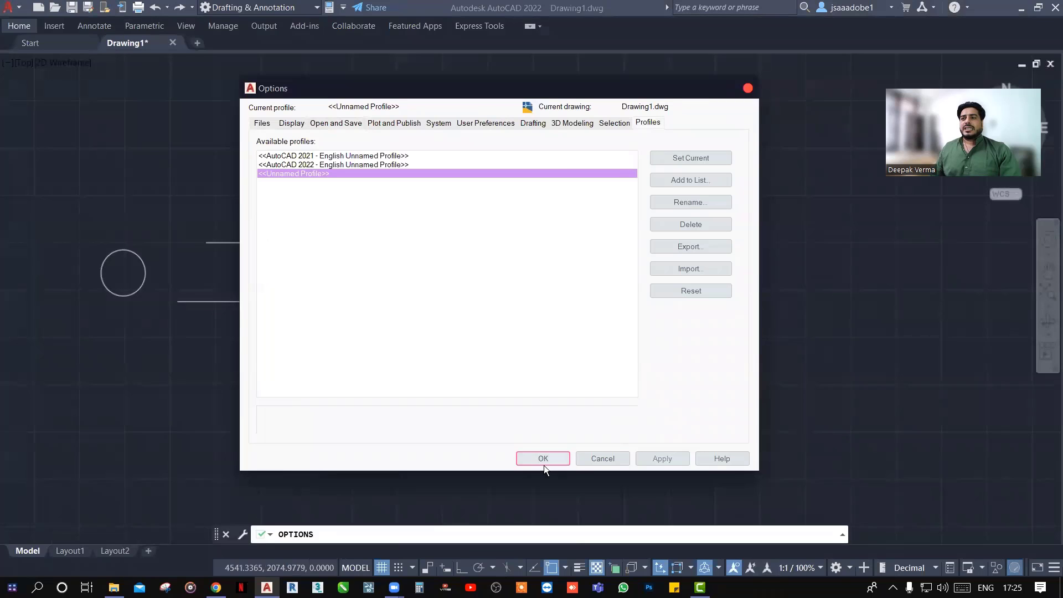
left_click(543, 463)
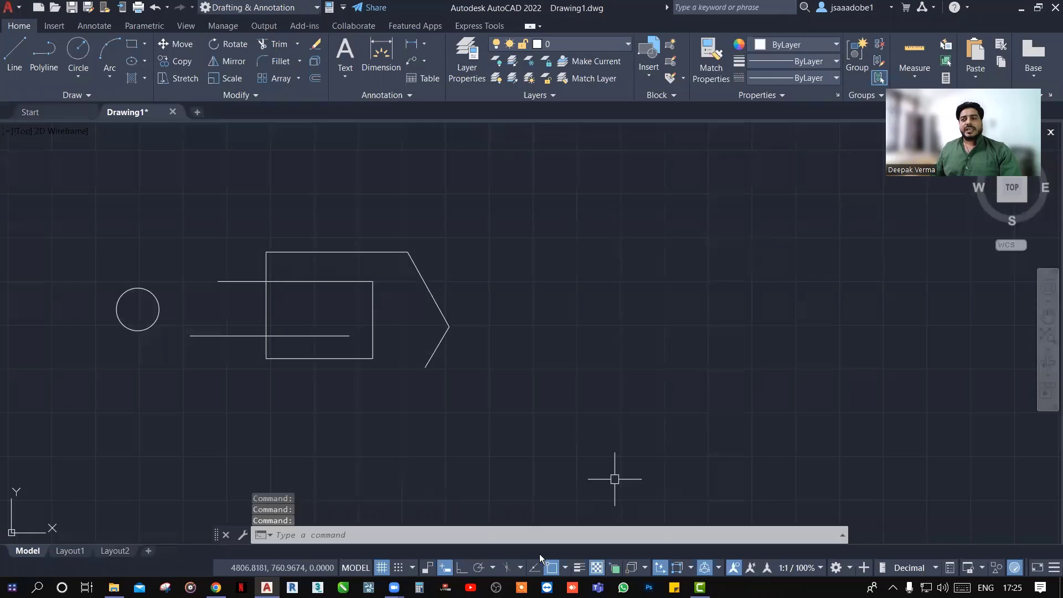
Step: Select all object snap modes in Object Snap Settings and accept them
right_click(555, 566)
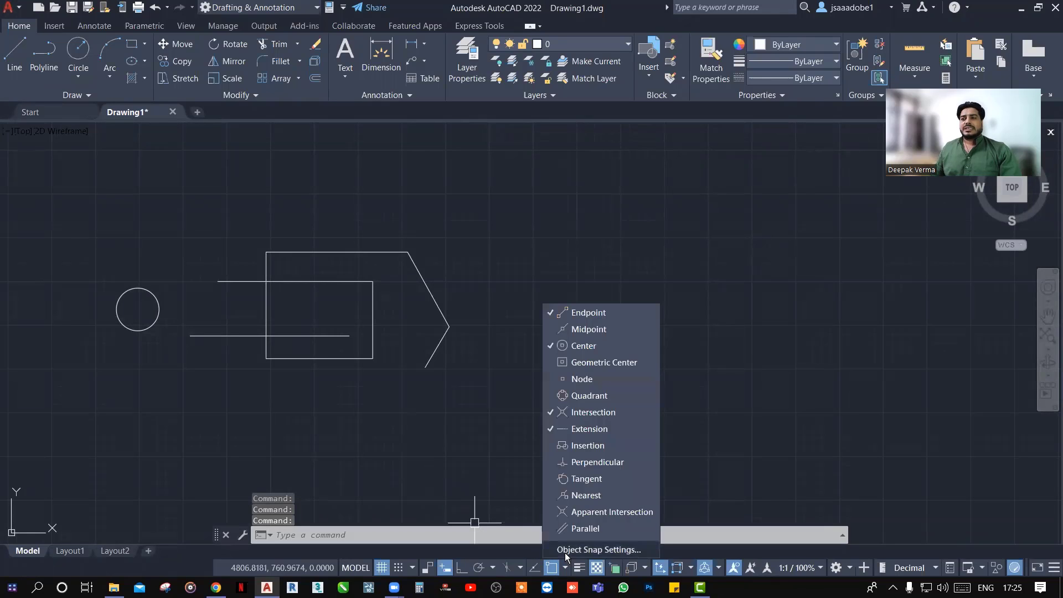
left_click(568, 551)
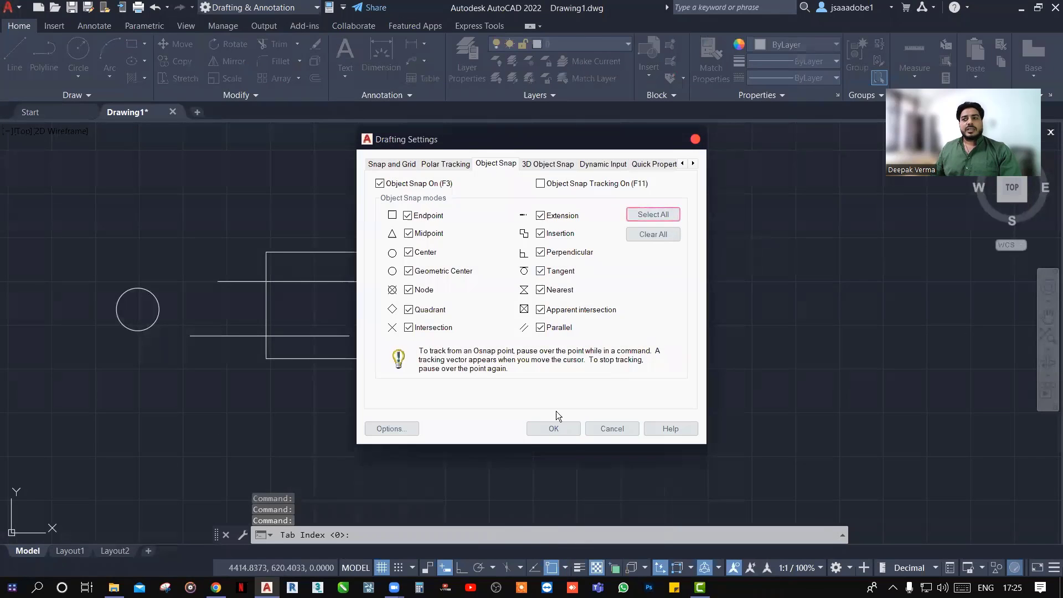
left_click(553, 429)
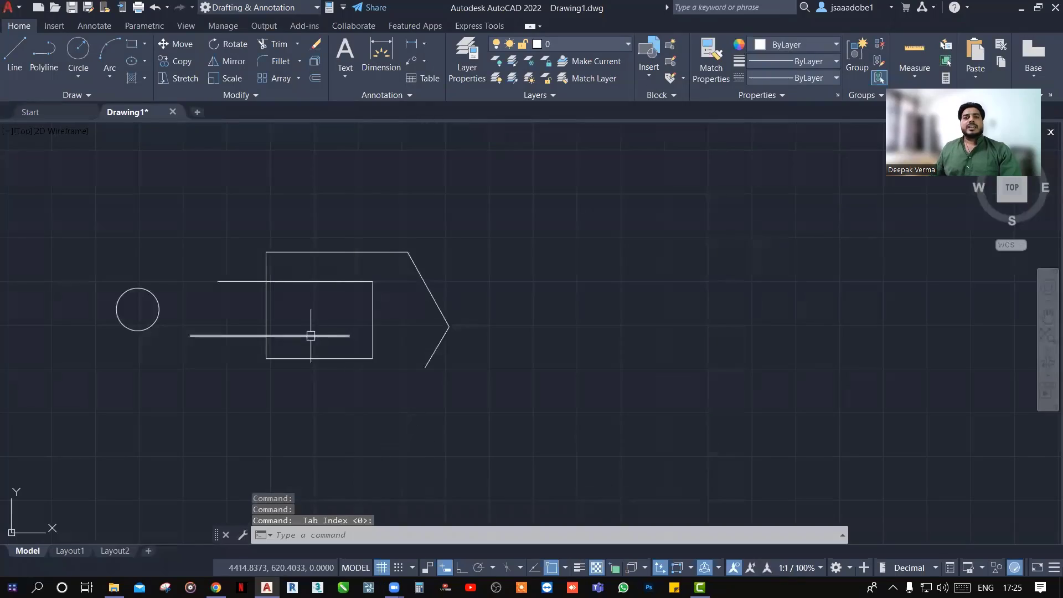
middle_click_drag(319, 333, 468, 339)
scroll(424, 339, "up", 2)
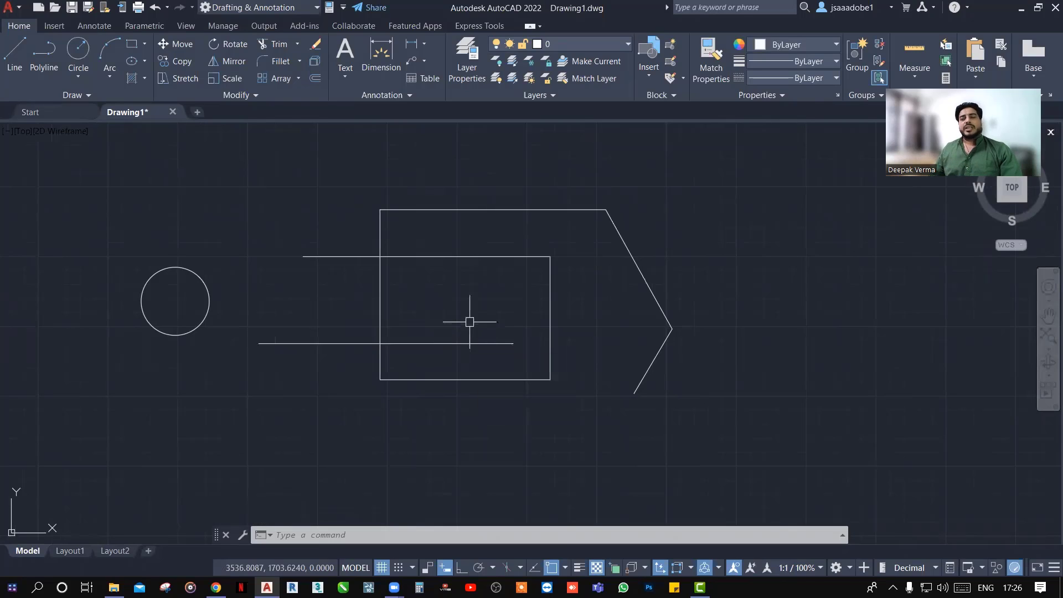
middle_click_drag(456, 314, 466, 321)
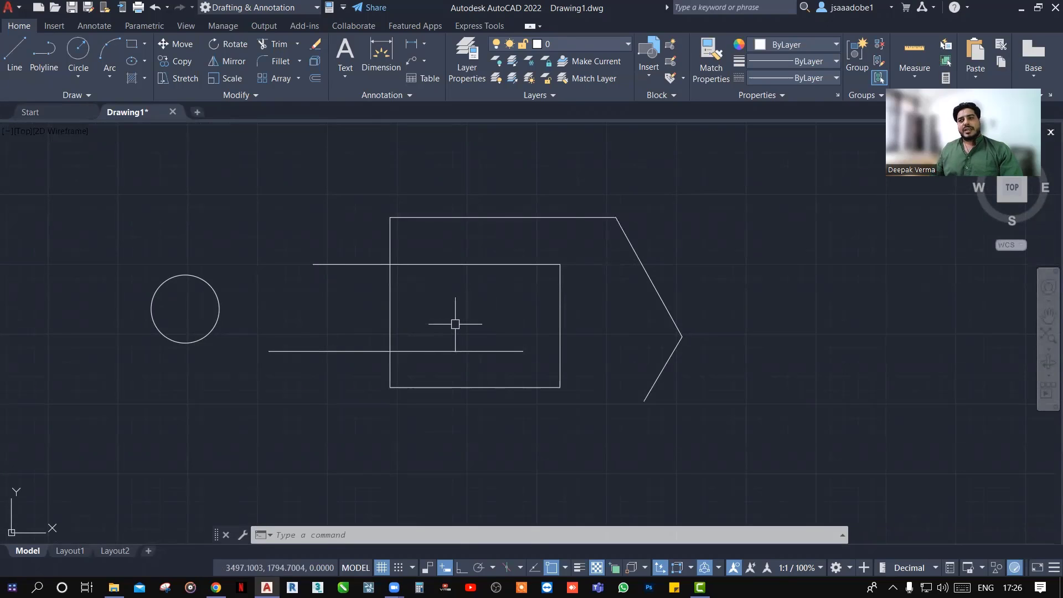
middle_click_drag(456, 326, 470, 332)
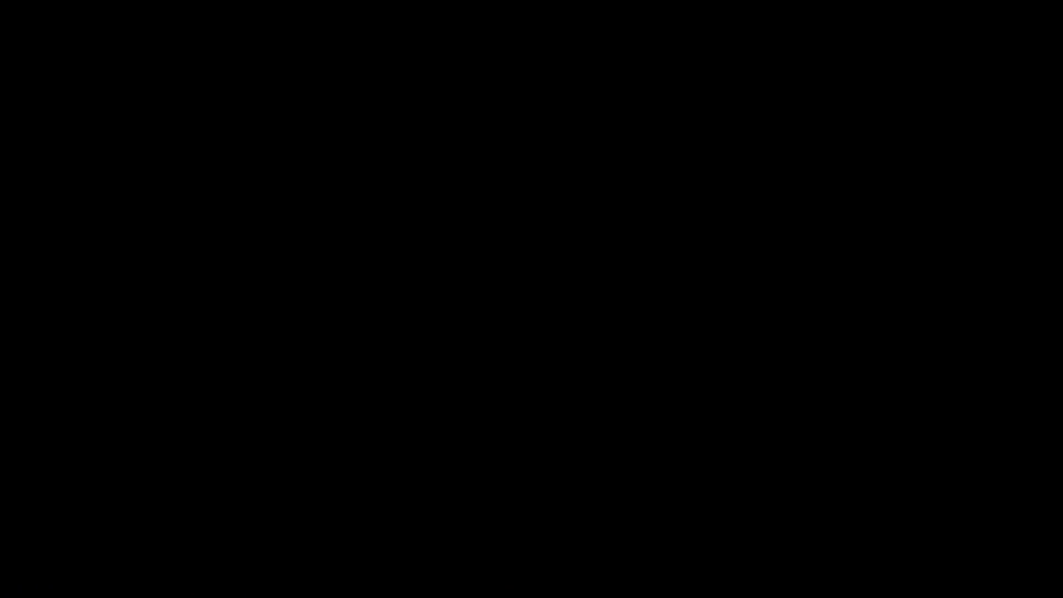